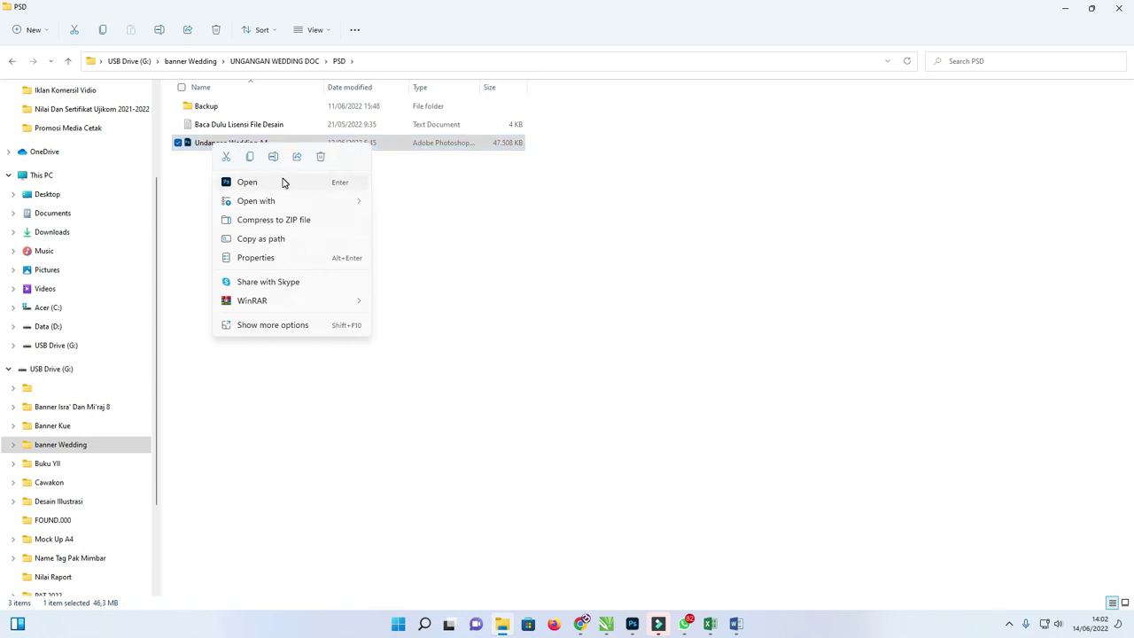
- Open Undangan Wedding A4.psd in Photoshop and clear the layer selection
left_click(266, 182)
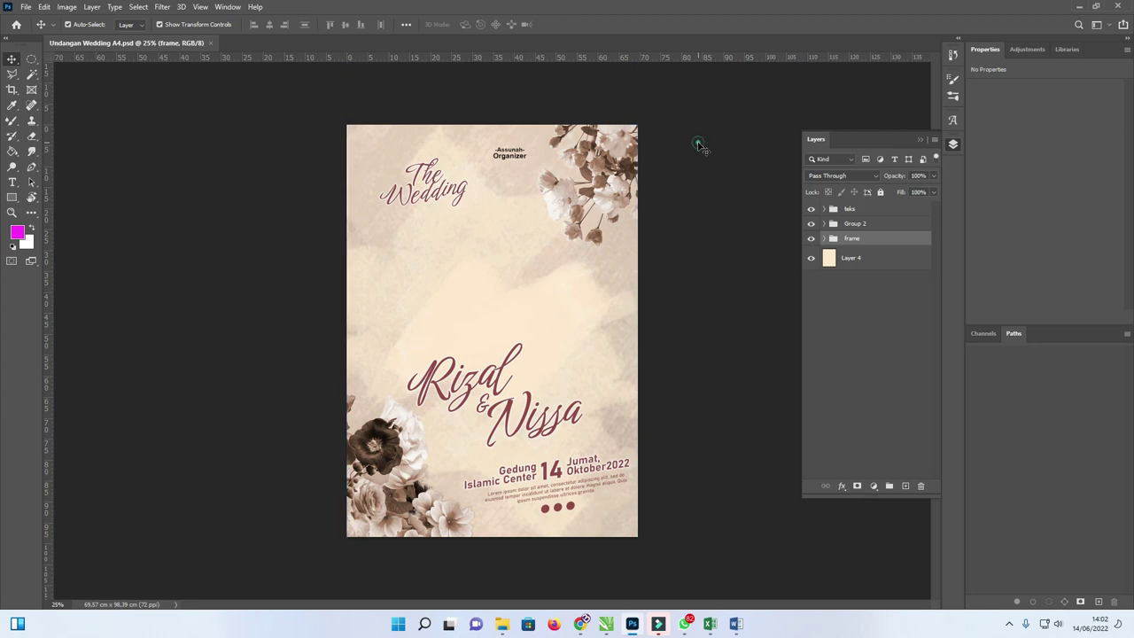
left_click(700, 147)
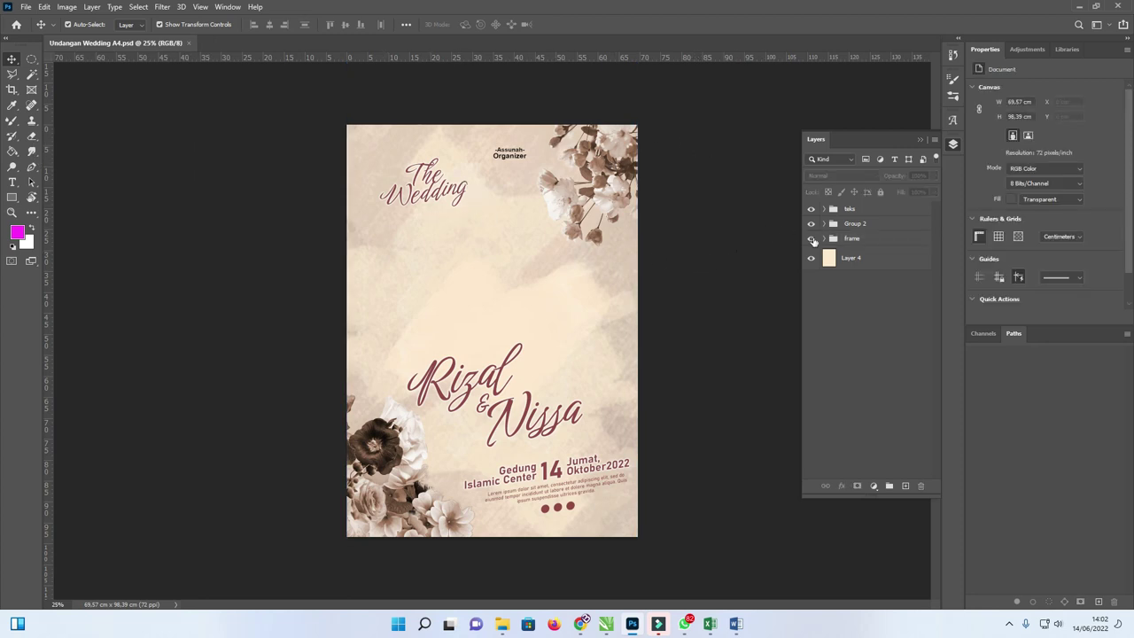
- Hide and show Group 2 to check its artwork, and select the background Layer 4
left_click(811, 224)
left_click(811, 224)
left_click(836, 260)
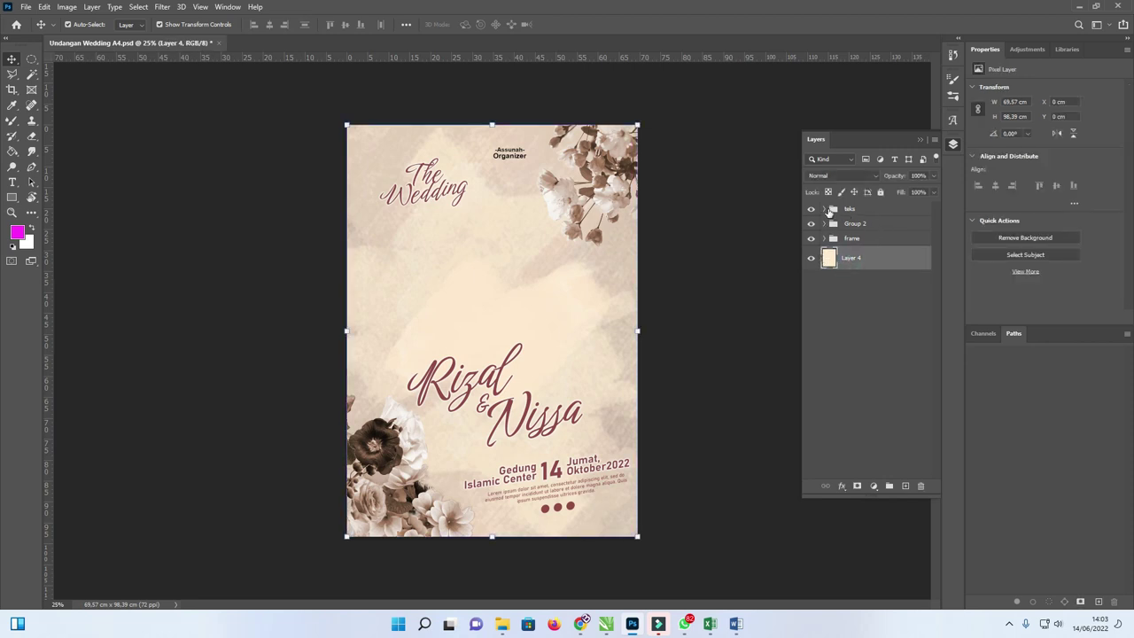
- Ungroup Group 3 inside the teks group, leaving its three dot layers directly in teks, and collapse teks
left_click(830, 210)
left_click(825, 209)
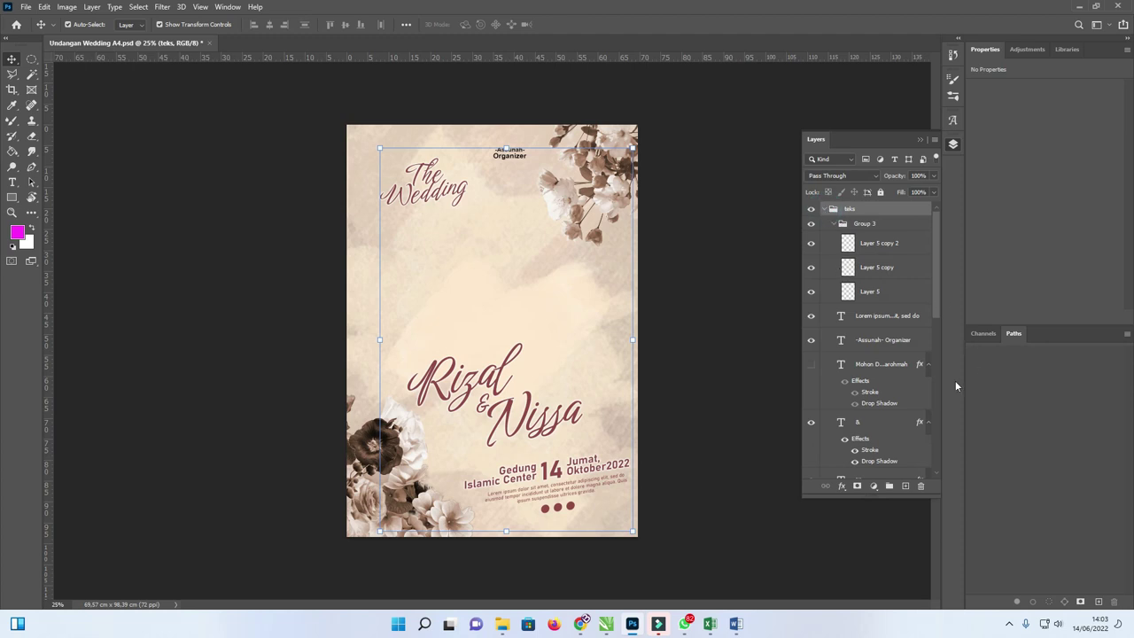
left_click(866, 225)
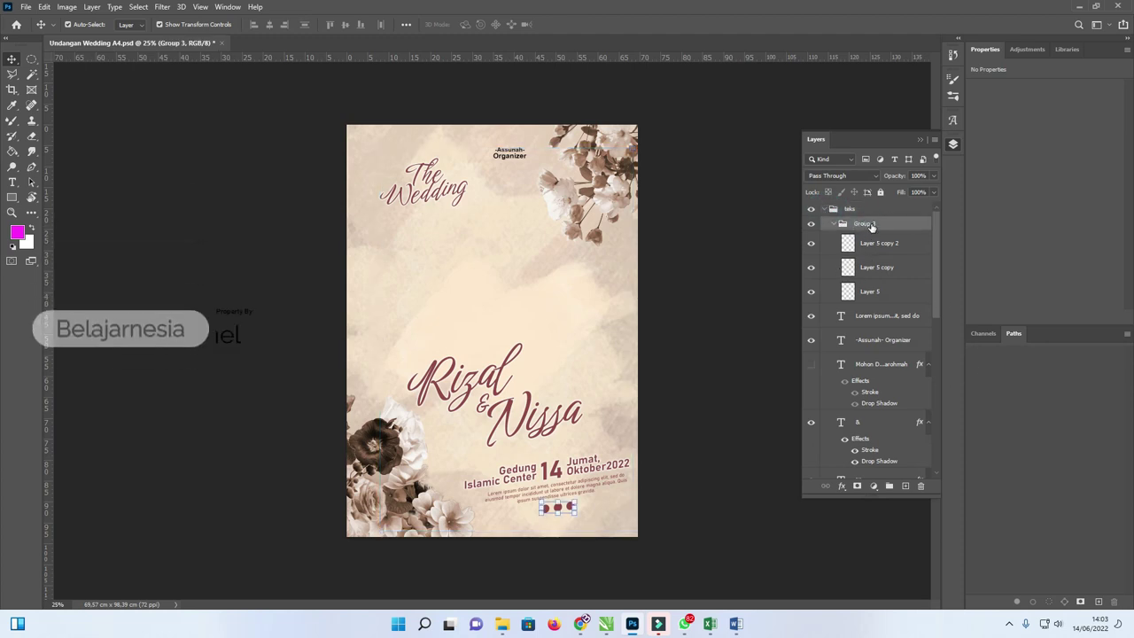
right_click(868, 225)
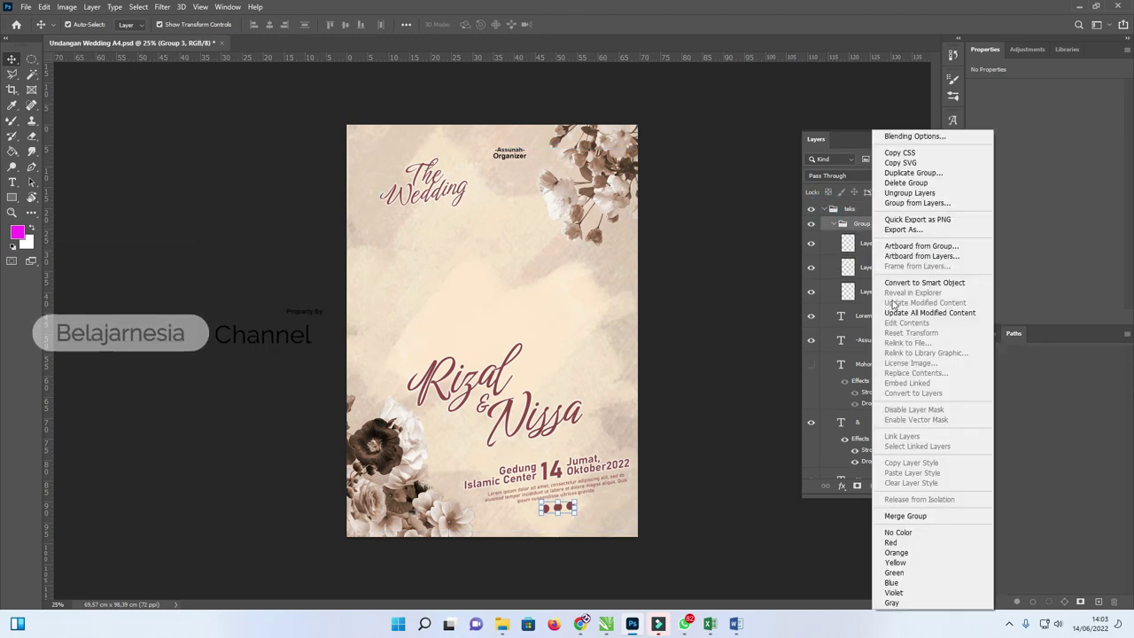
left_click(908, 192)
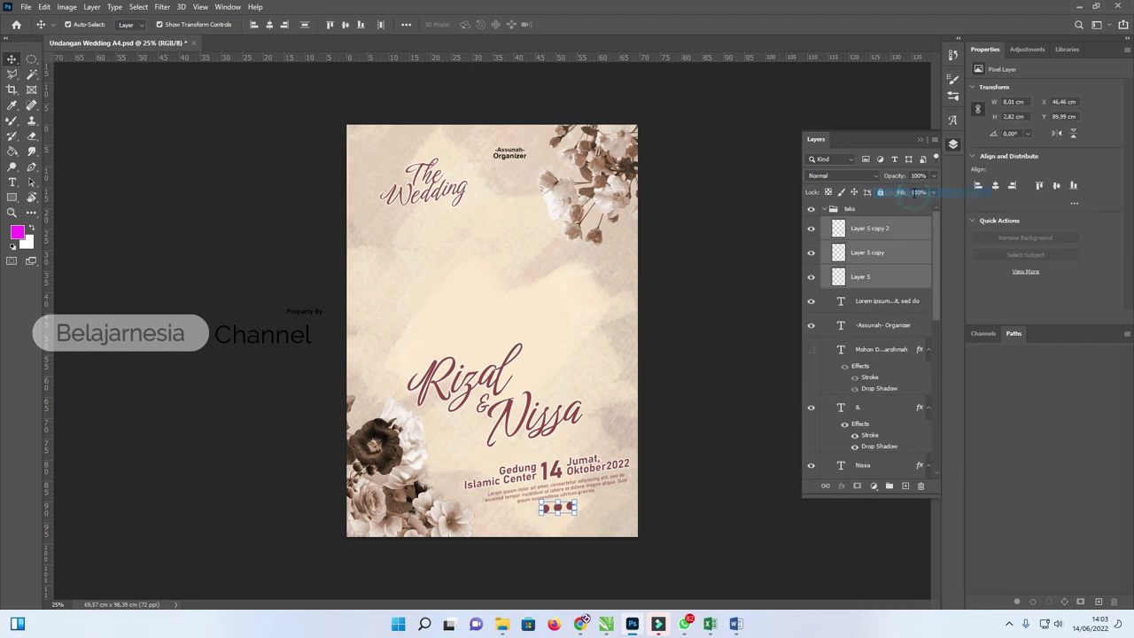
left_click(825, 210)
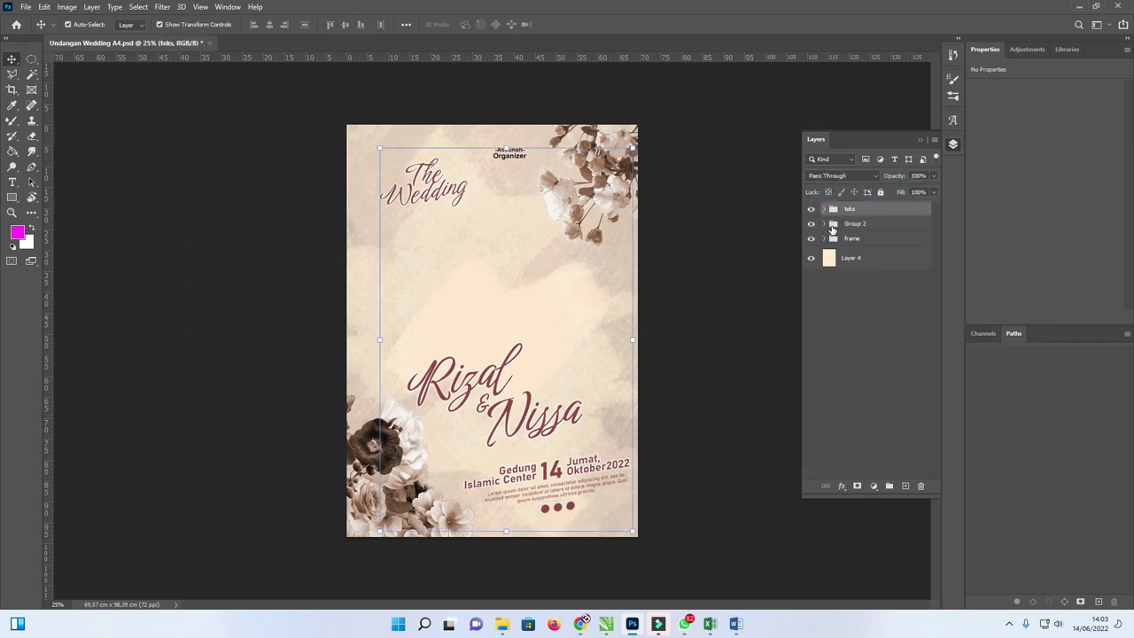
- Look through the contents of Group 2 and toggle the frame group's visibility to see what it holds
left_click(824, 224)
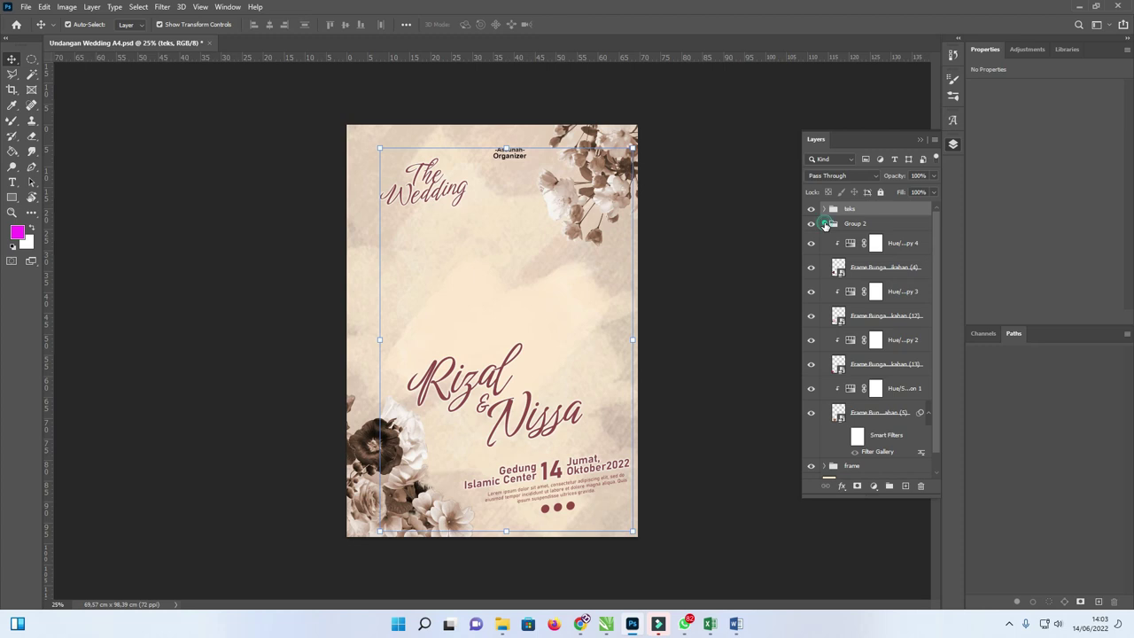
left_click(824, 225)
left_click(811, 241)
left_click(811, 241)
left_click(811, 241)
left_click(811, 241)
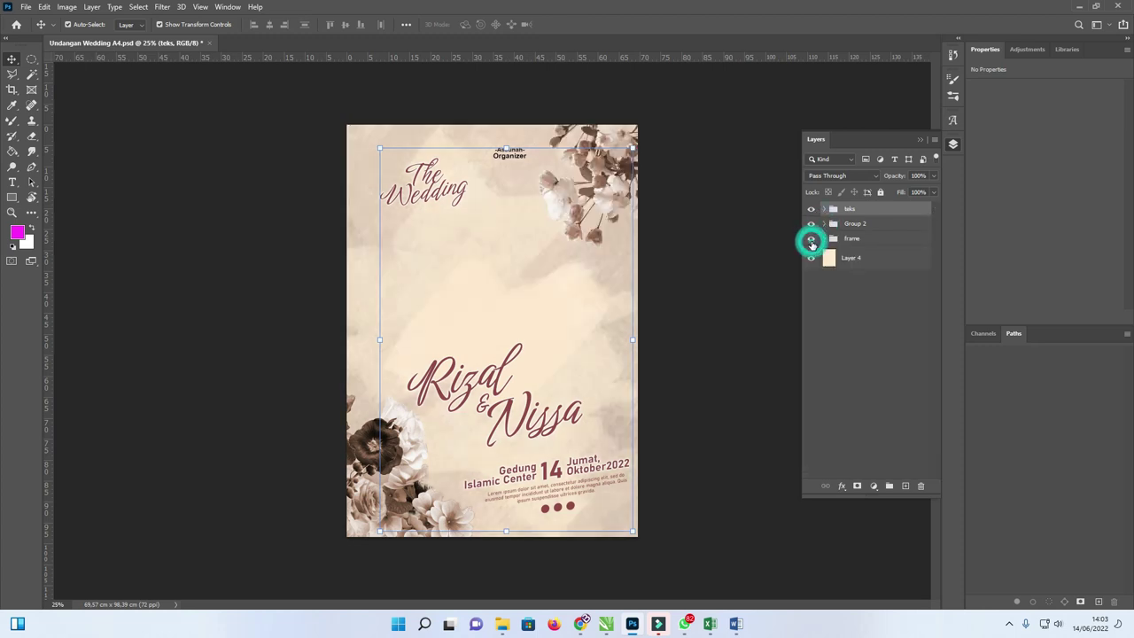
- In Group 2, toggle the Frame Bunga (4) layer and the Hue/Saturation copy 3 adjustment to check their effect
left_click(824, 224)
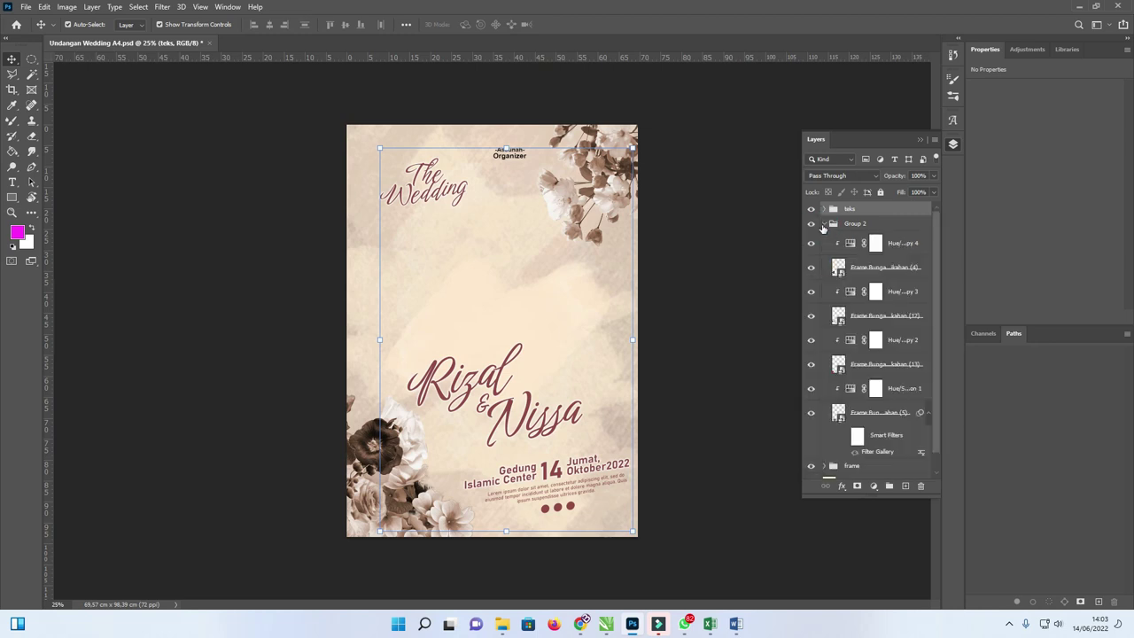
left_click(812, 267)
left_click(811, 267)
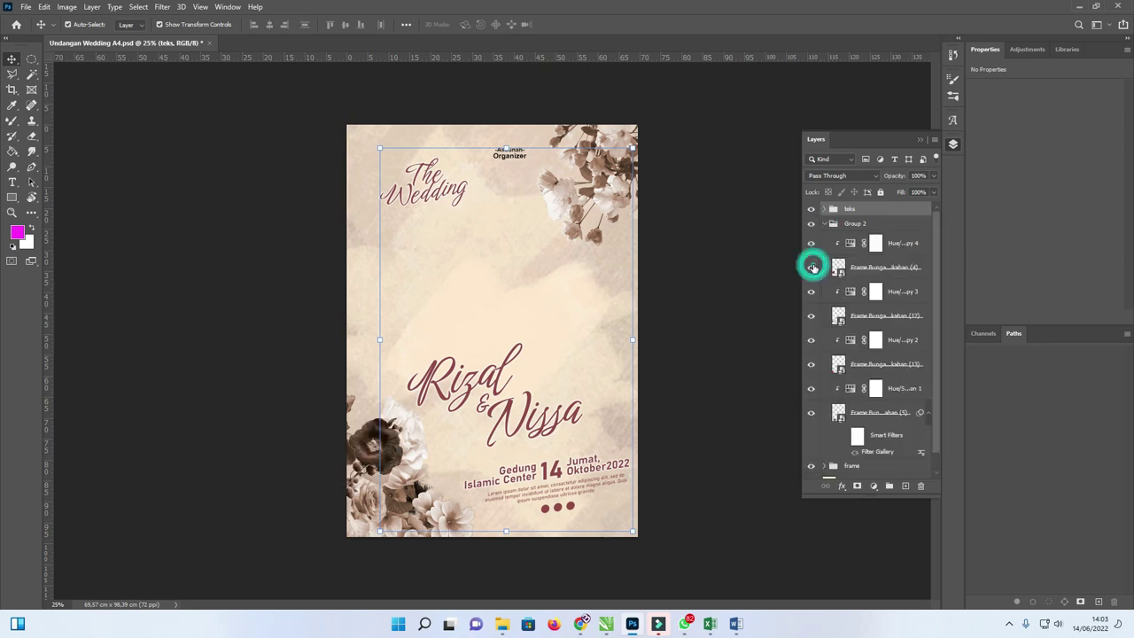
left_click(811, 292)
left_click(812, 292)
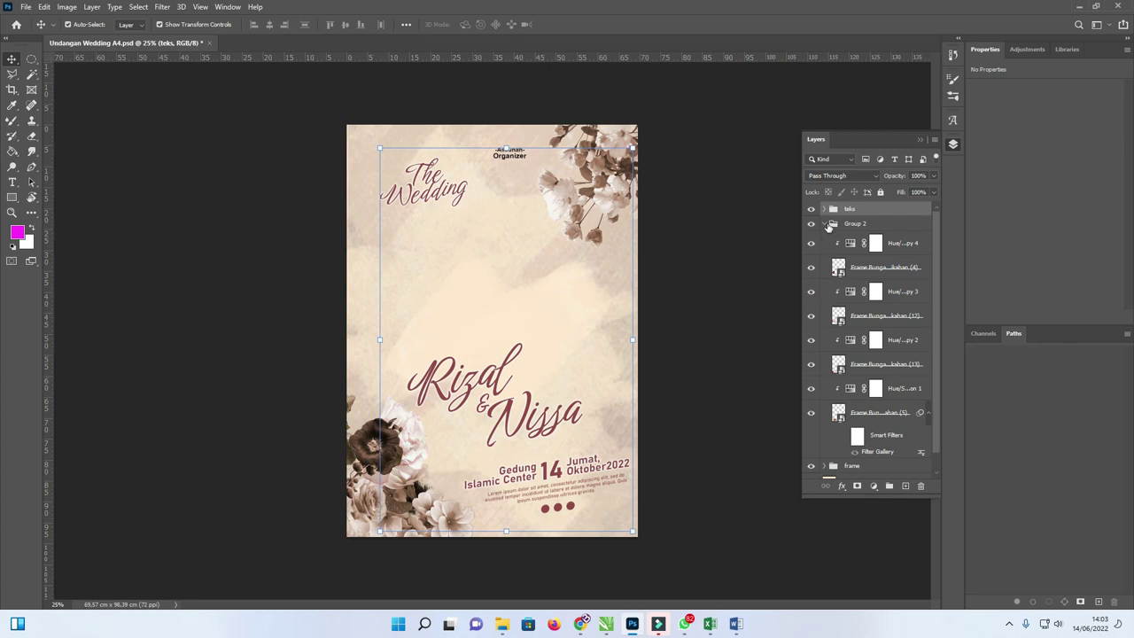
left_click(830, 224)
- Examine the editable text of the Lorem ipsum, Assunah Organizer and Gedung Islamic Center layers in the teks group
left_click(823, 208)
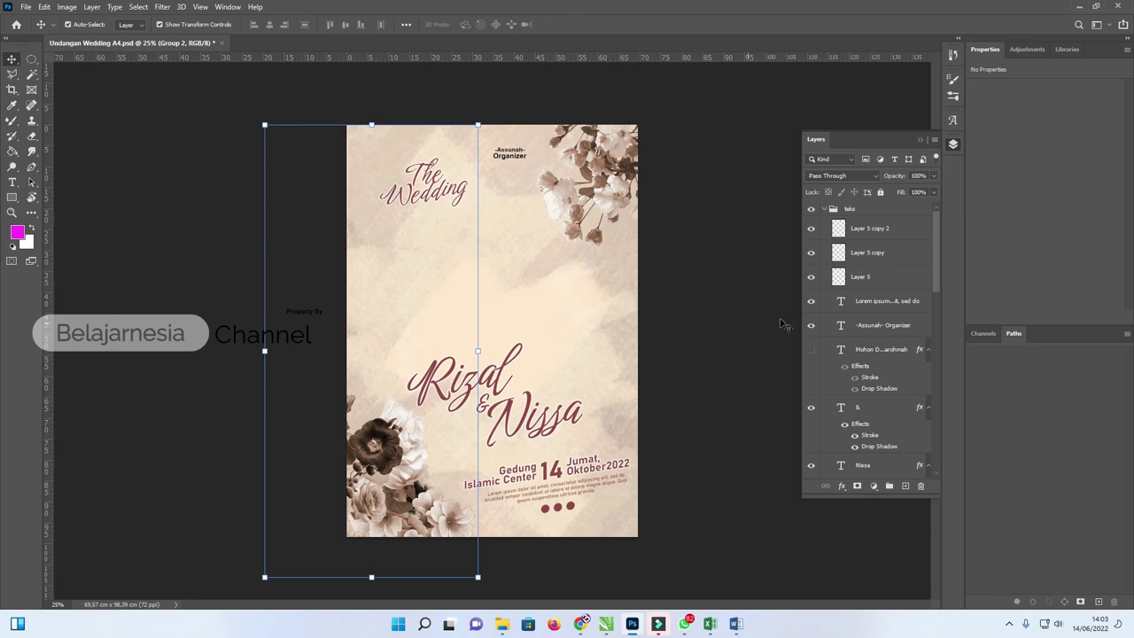
left_click(841, 302)
double_click(841, 302)
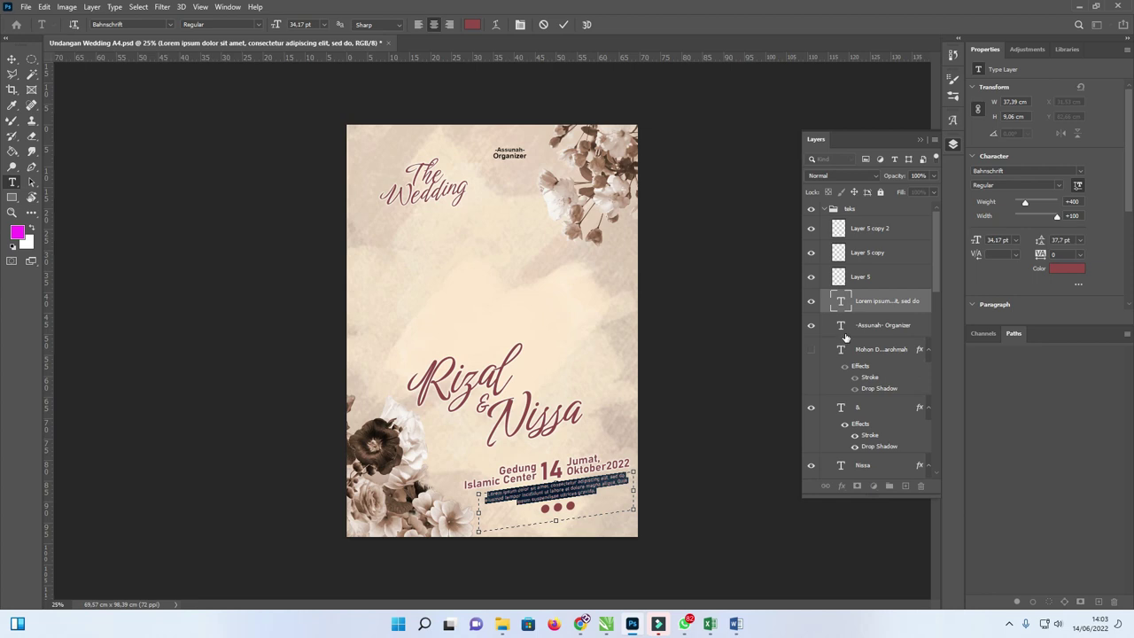
double_click(841, 326)
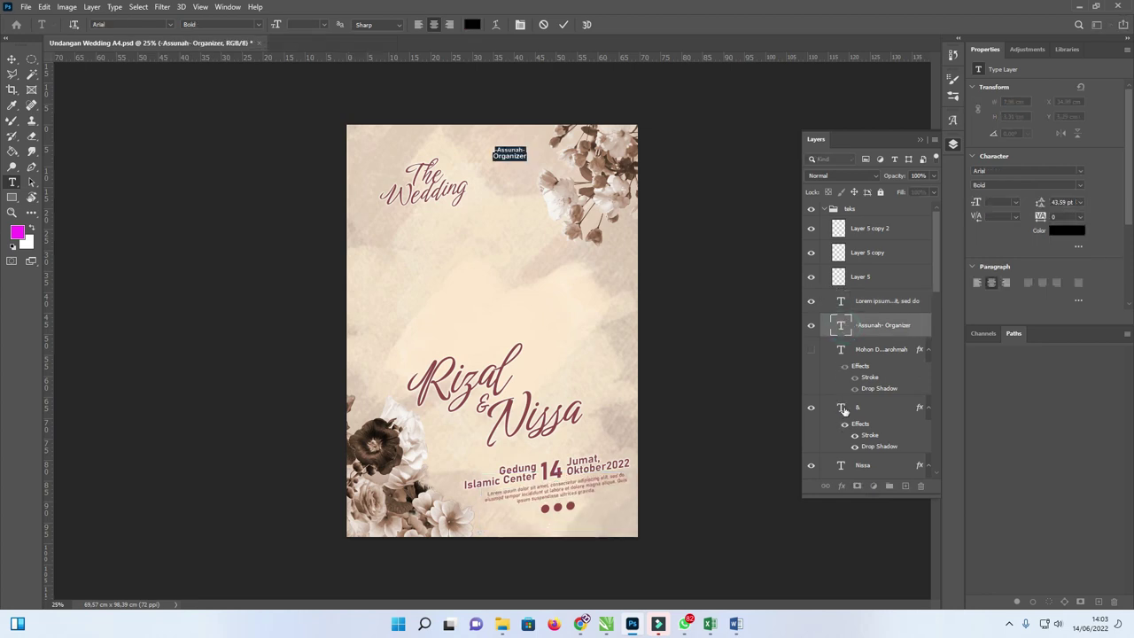
left_click_drag(936, 279, 937, 334)
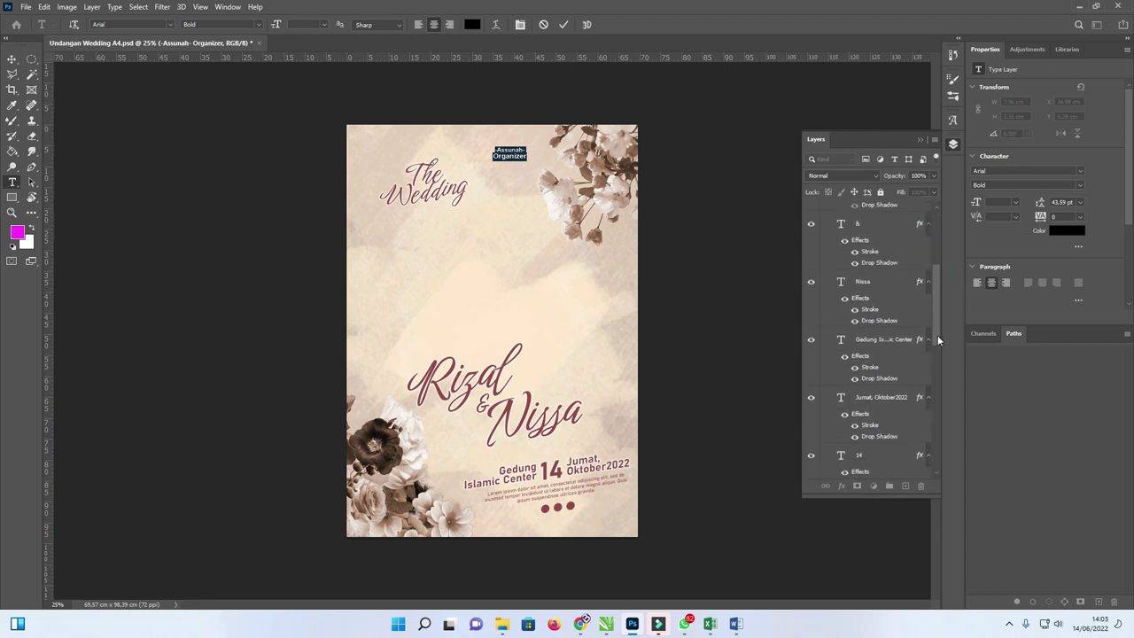
left_click(840, 341)
double_click(840, 342)
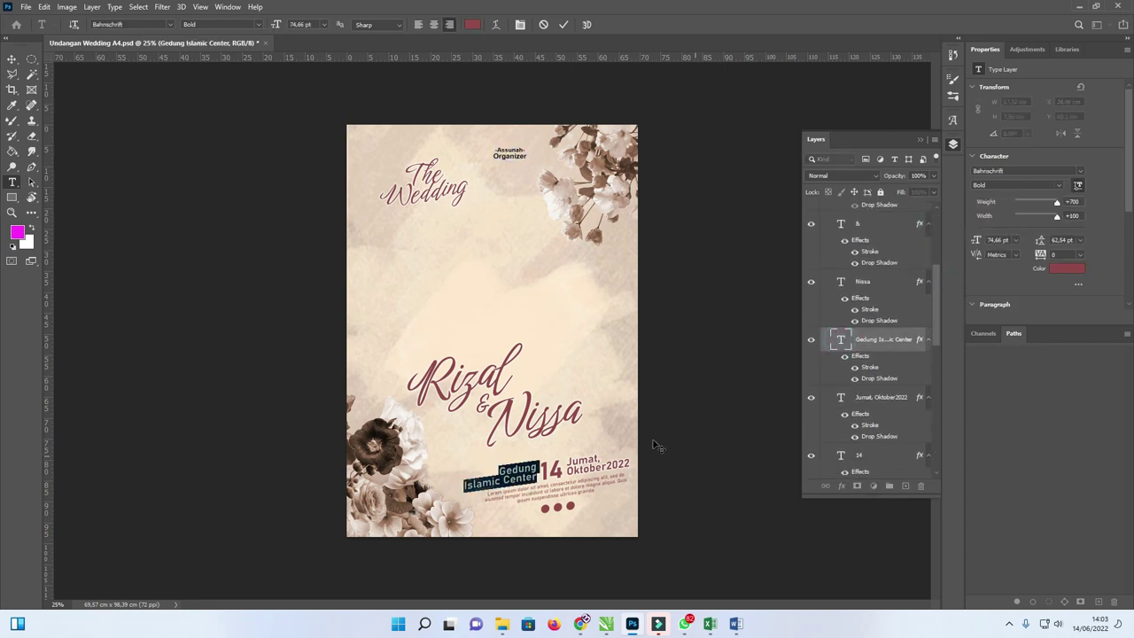
left_click(873, 357)
key("v")
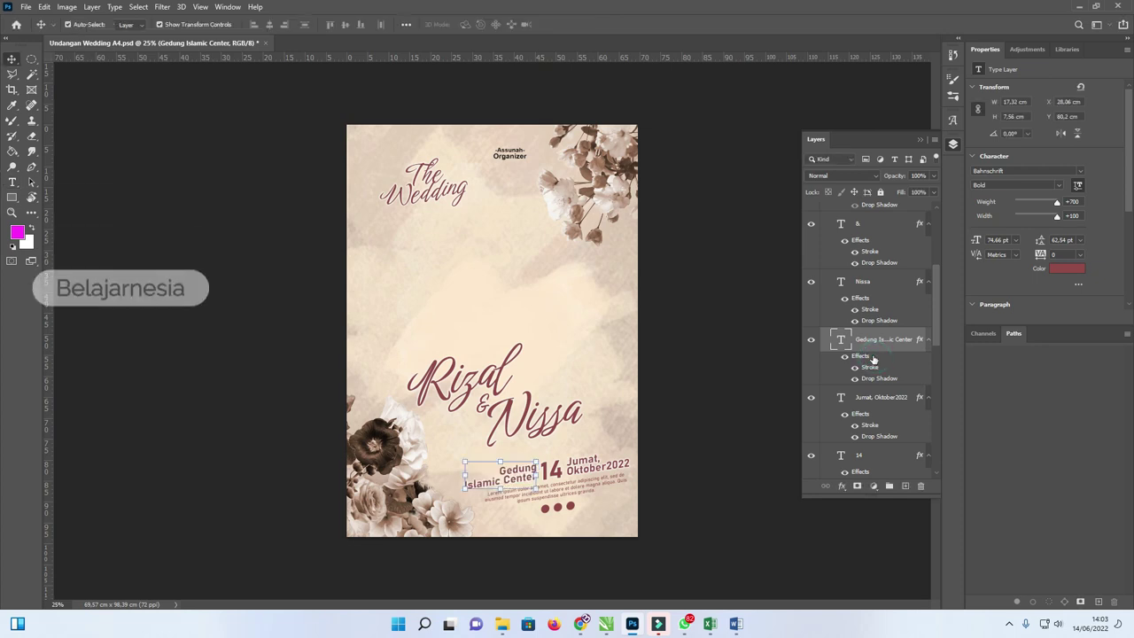
- Review the Stroke and Drop Shadow settings in the Gedung Islamic Center layer's style, and close them without changes
double_click(864, 358)
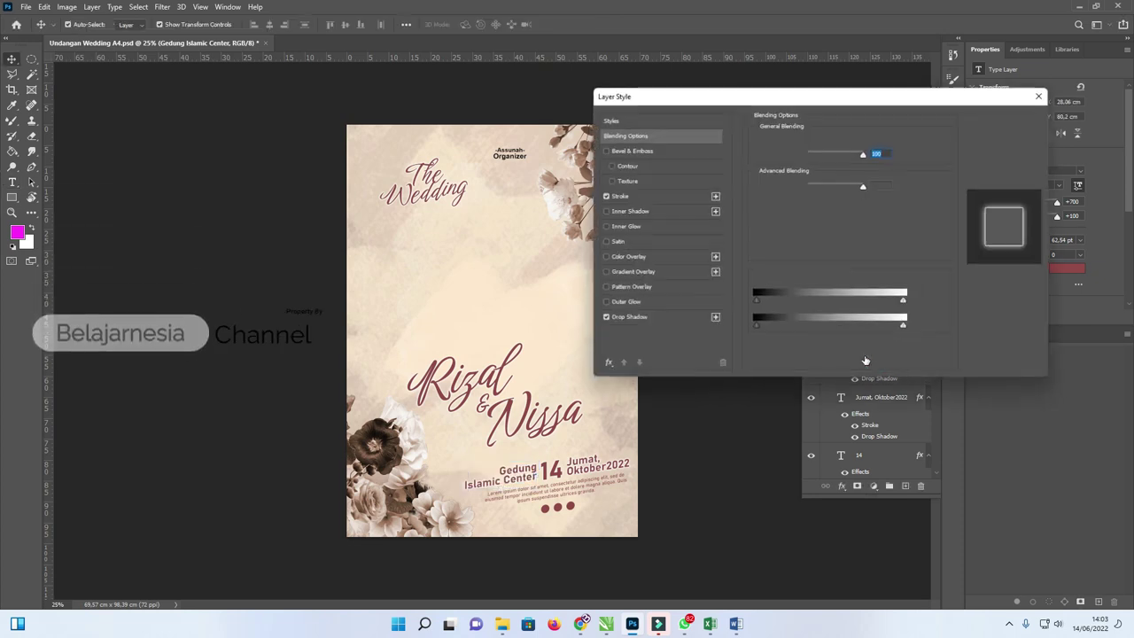
left_click_drag(733, 94, 779, 97)
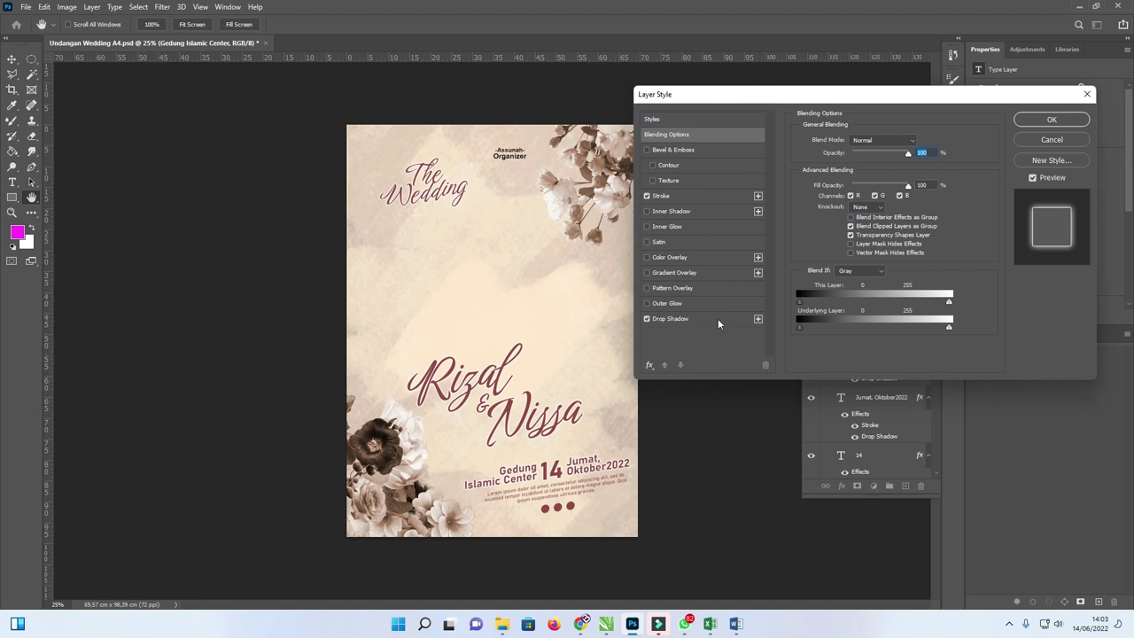
left_click(722, 196)
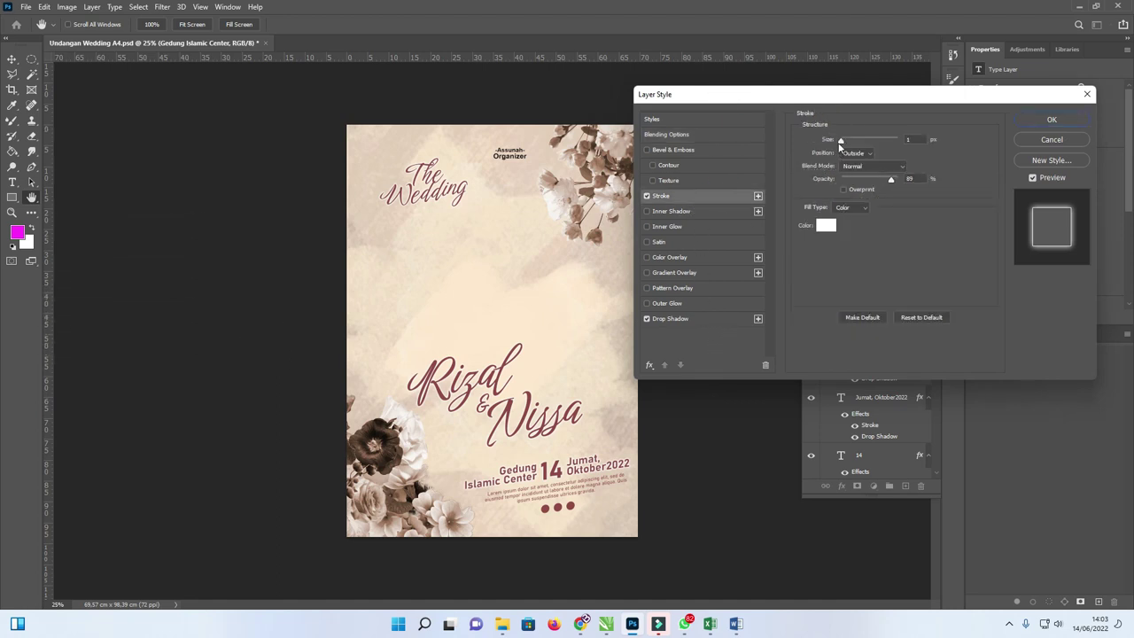
left_click(712, 318)
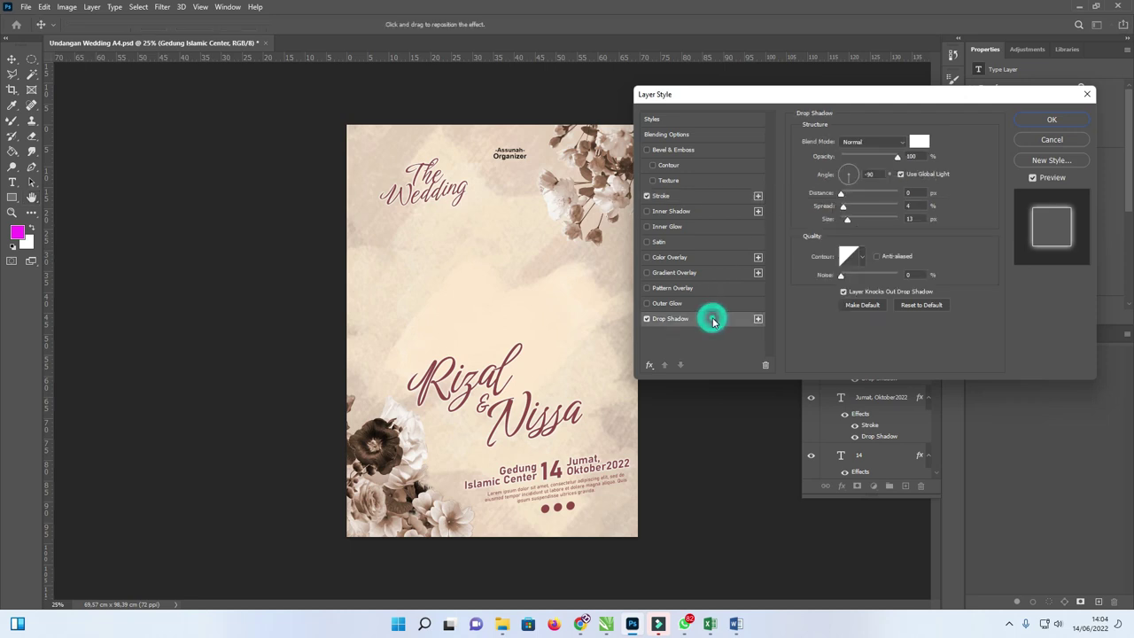
left_click_drag(855, 95, 835, 95)
left_click(1015, 140)
- Collapse the teks group, select Group 2 and toggle its visibility to check the flower artwork
scroll(872, 262, "up", 5)
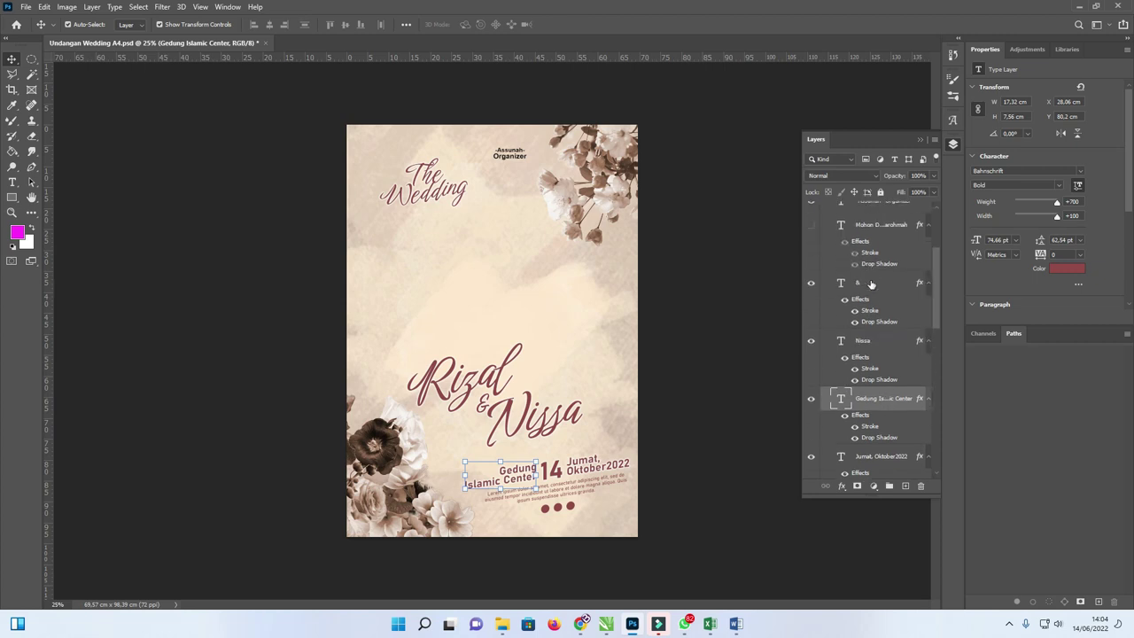
left_click_drag(936, 285, 934, 234)
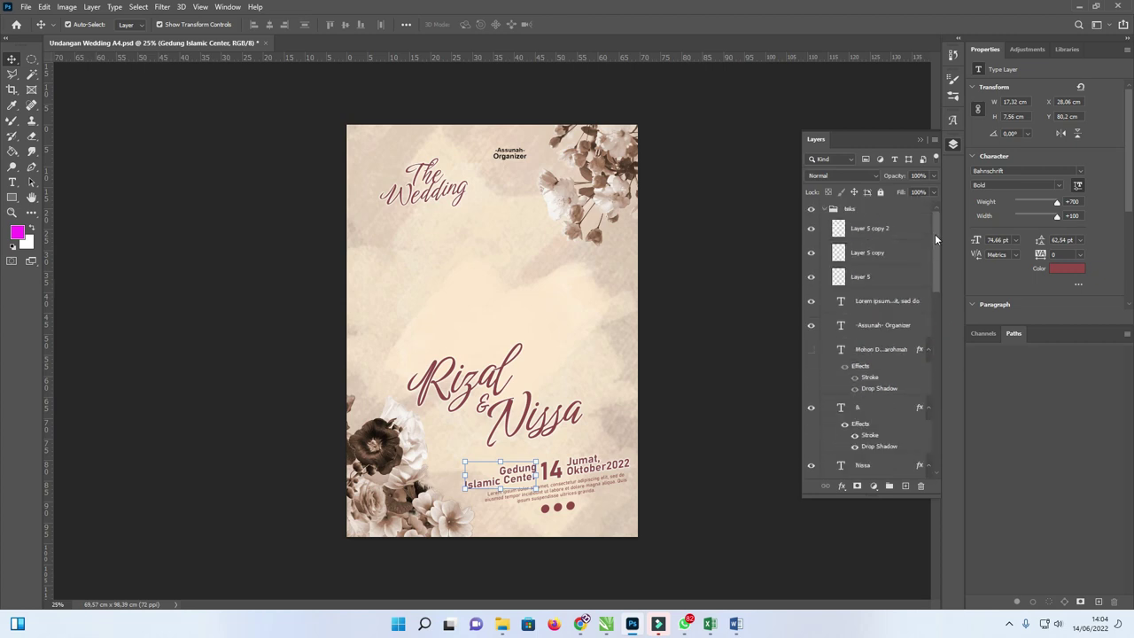
left_click(833, 209)
left_click(825, 209)
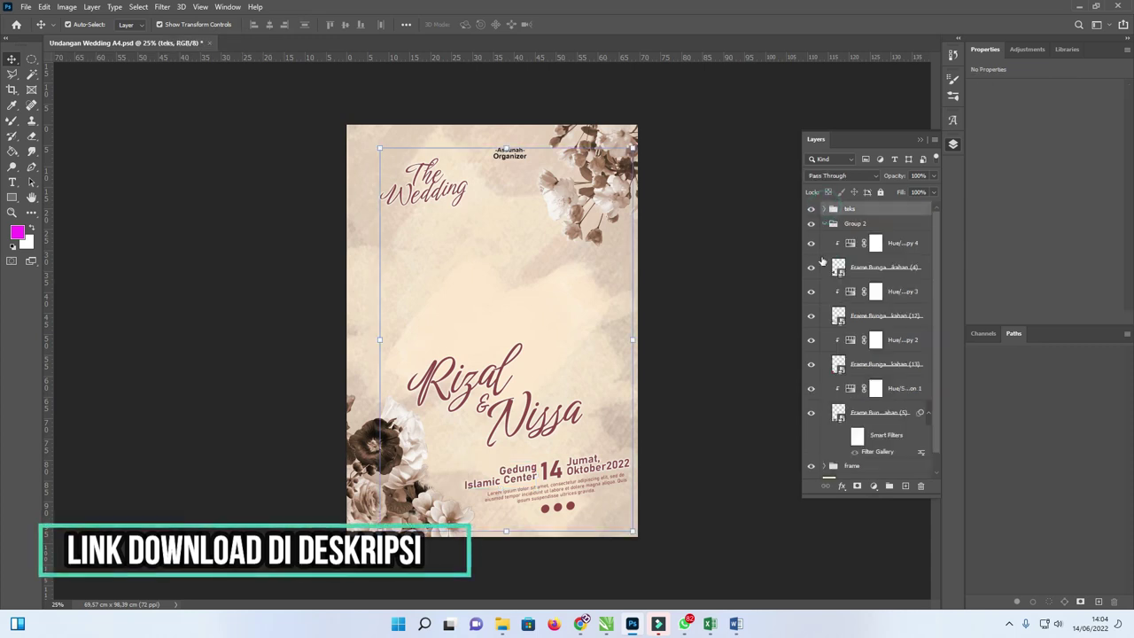
left_click(857, 225)
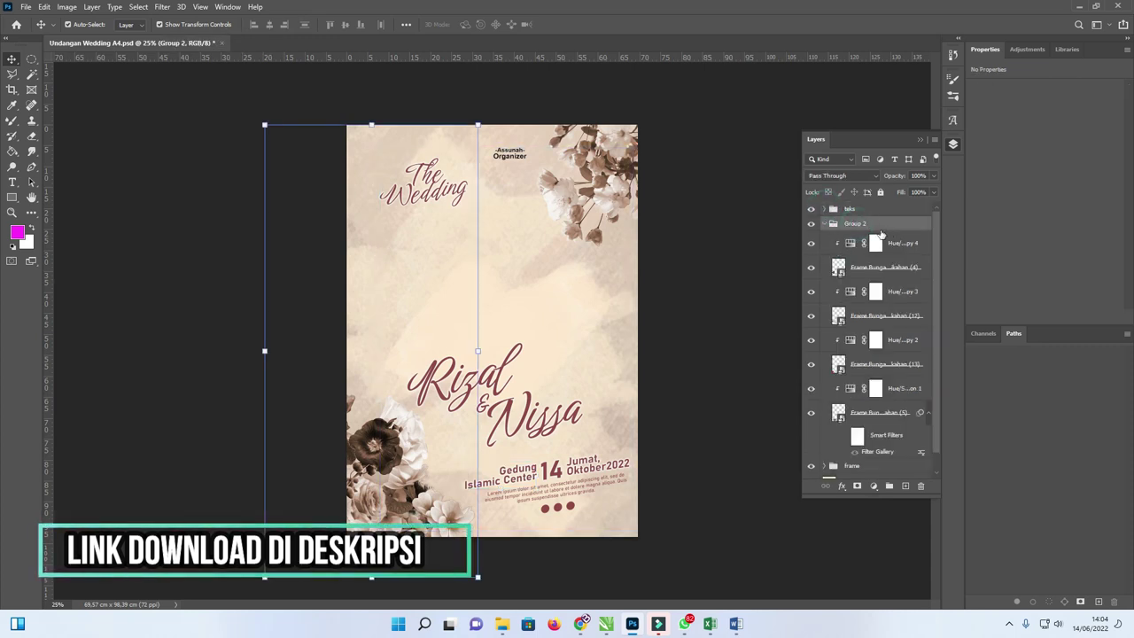
left_click(811, 224)
left_click(812, 224)
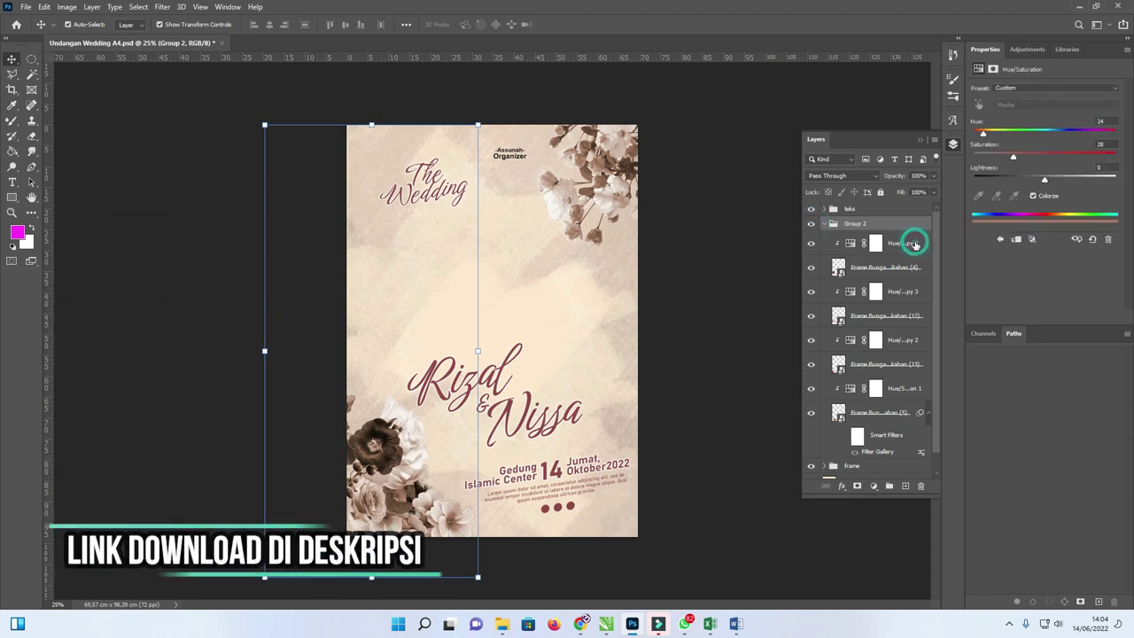
- Toggle the Hue/Saturation copy 4 adjustment off and on to compare the lower flower's original and tinted colours
left_click(870, 245)
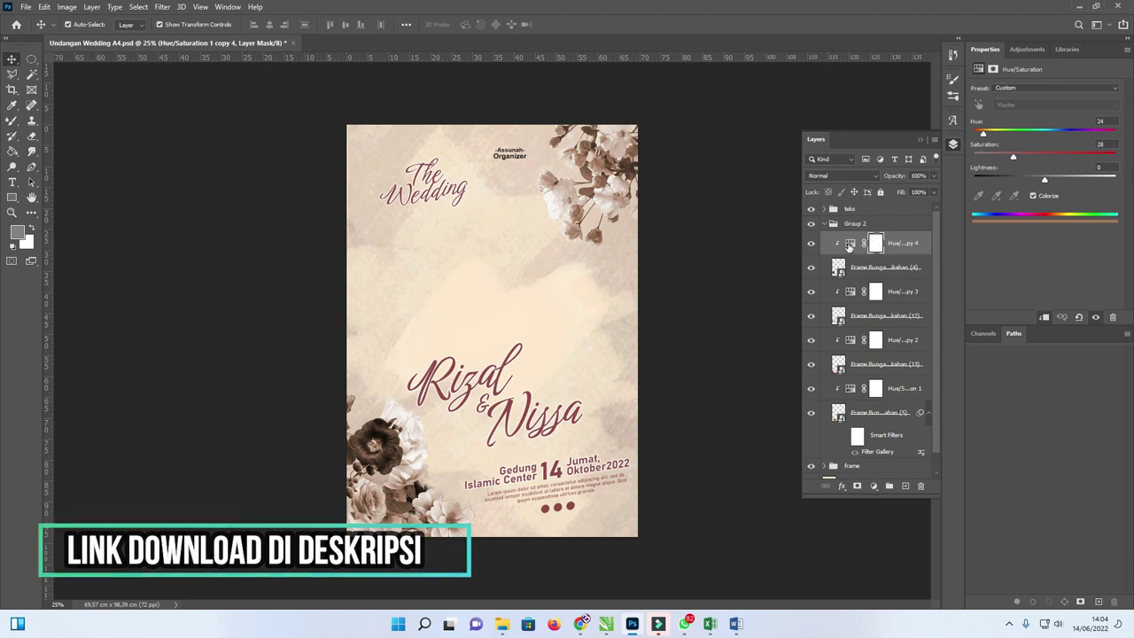
left_click(811, 244)
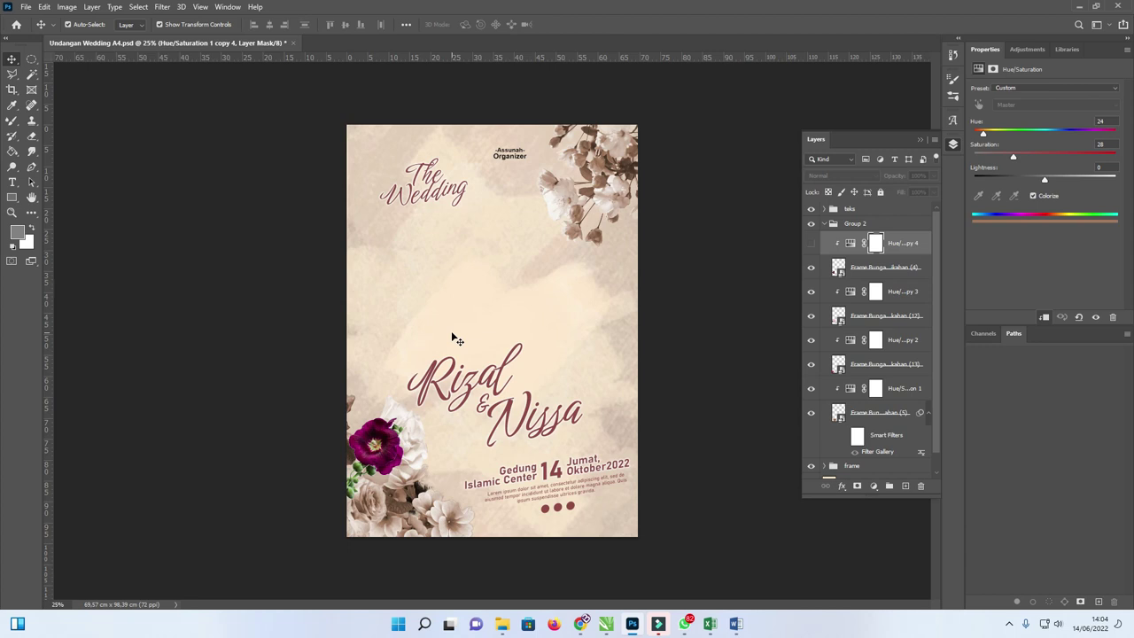
left_click(812, 246)
left_click(812, 246)
left_click(812, 246)
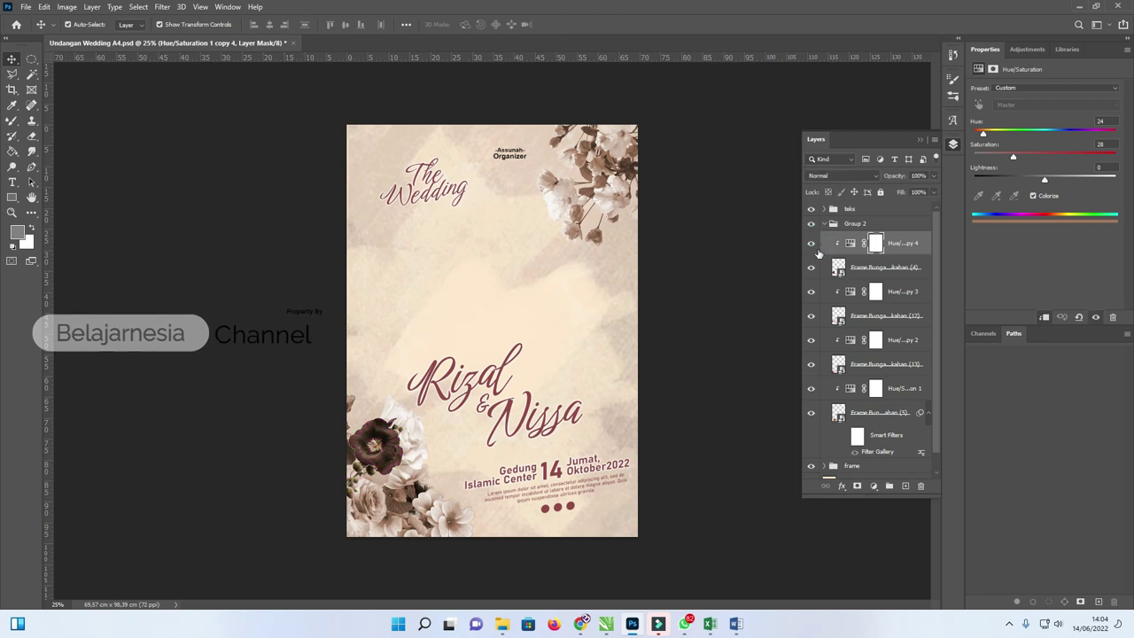
- Release the clipping mask of the Hue/Saturation copy 4 adjustment and clip it again to Frame Bunga (4)
right_click(909, 246)
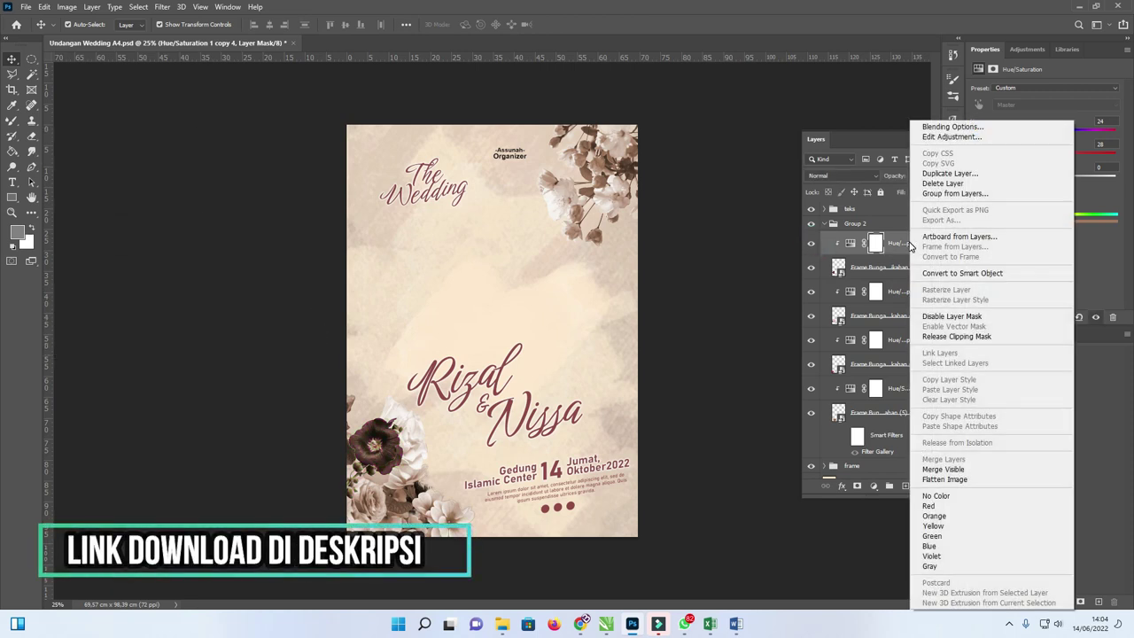
left_click(964, 342)
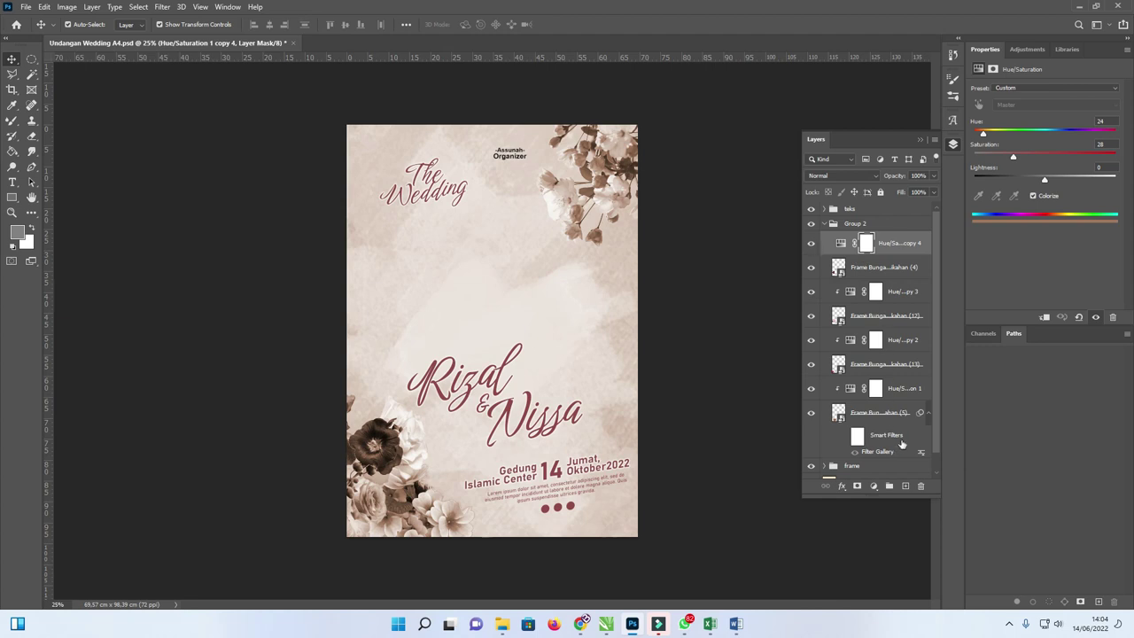
right_click(888, 242)
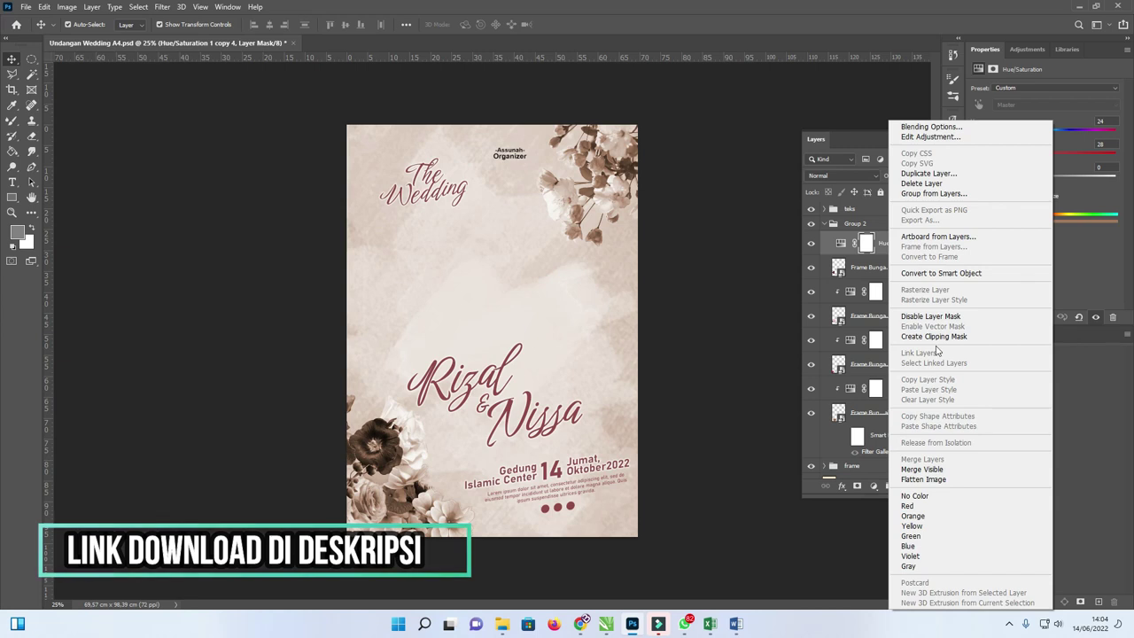
left_click(937, 342)
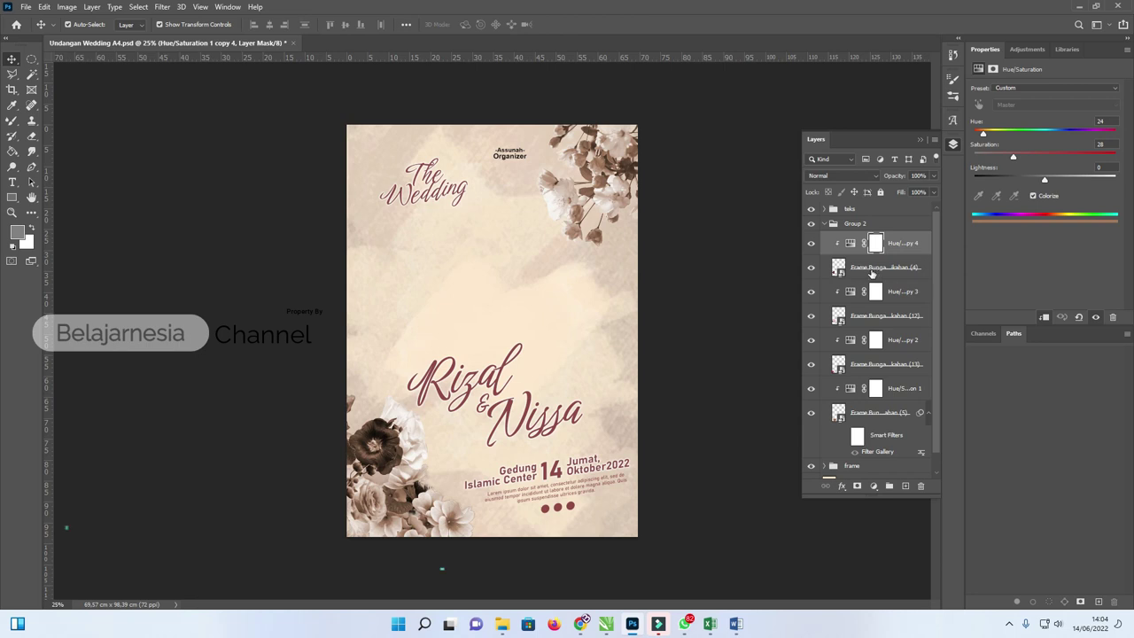
- Recheck the tint on Frame Bunga (4) by hiding and showing its Hue/Saturation copy 4 adjustment
left_click(877, 267)
left_click(893, 241)
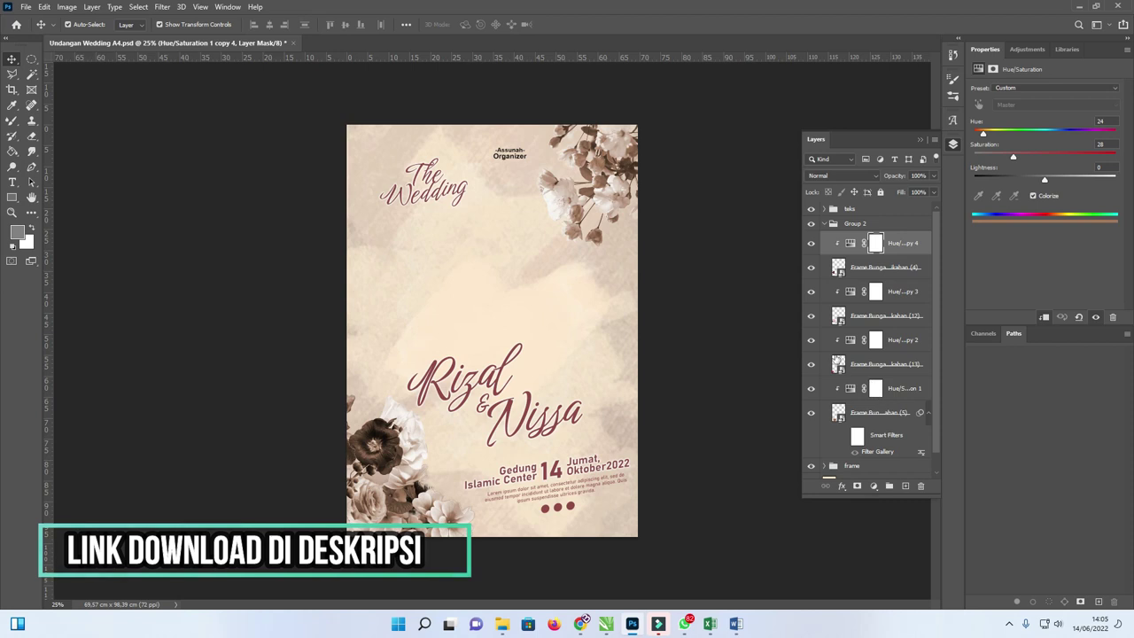
left_click(810, 243)
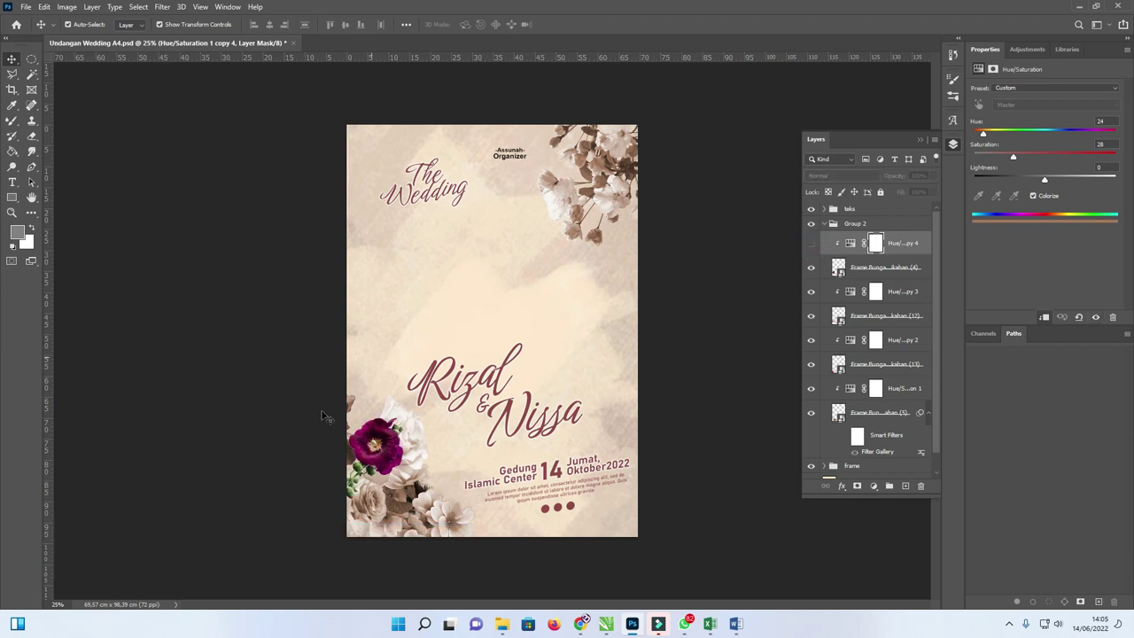
left_click(810, 244)
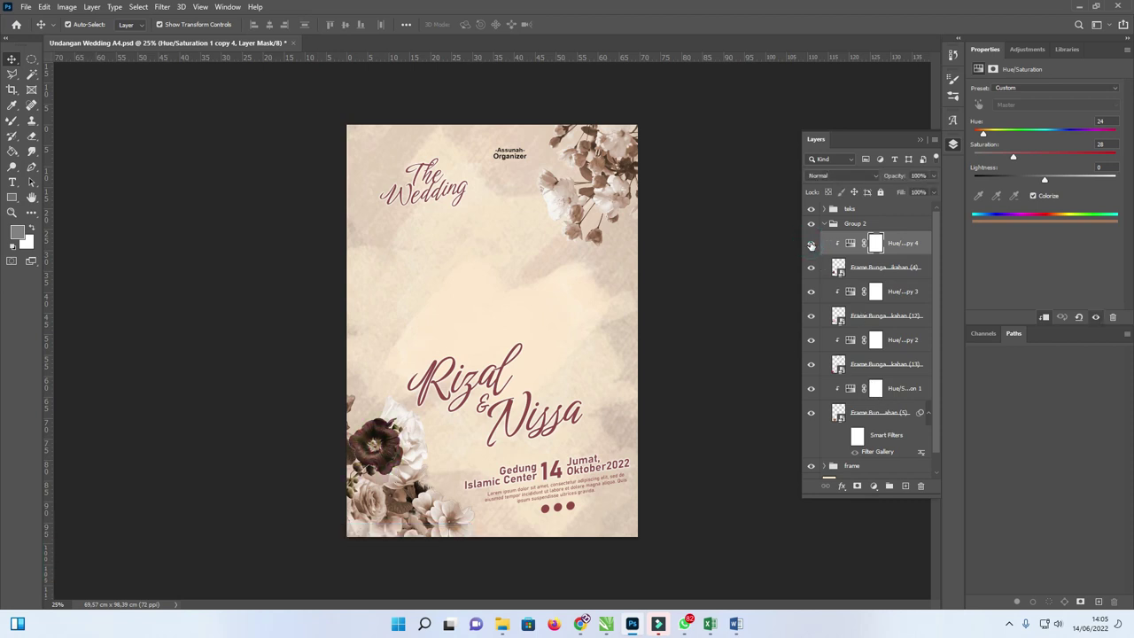
- Set the hue of the Hue/Saturation copy 4 adjustment to 54 and copy that value
left_click(850, 243)
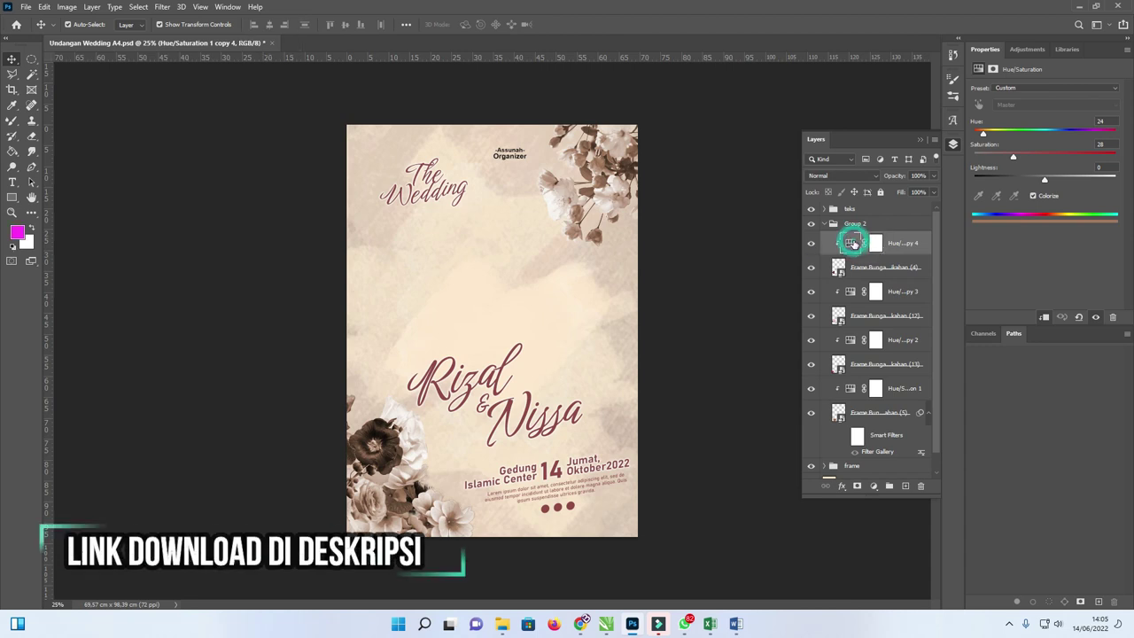
mouse_move(982, 133)
left_mouse_down()
mouse_move(1103, 132)
mouse_move(996, 137)
left_mouse_up()
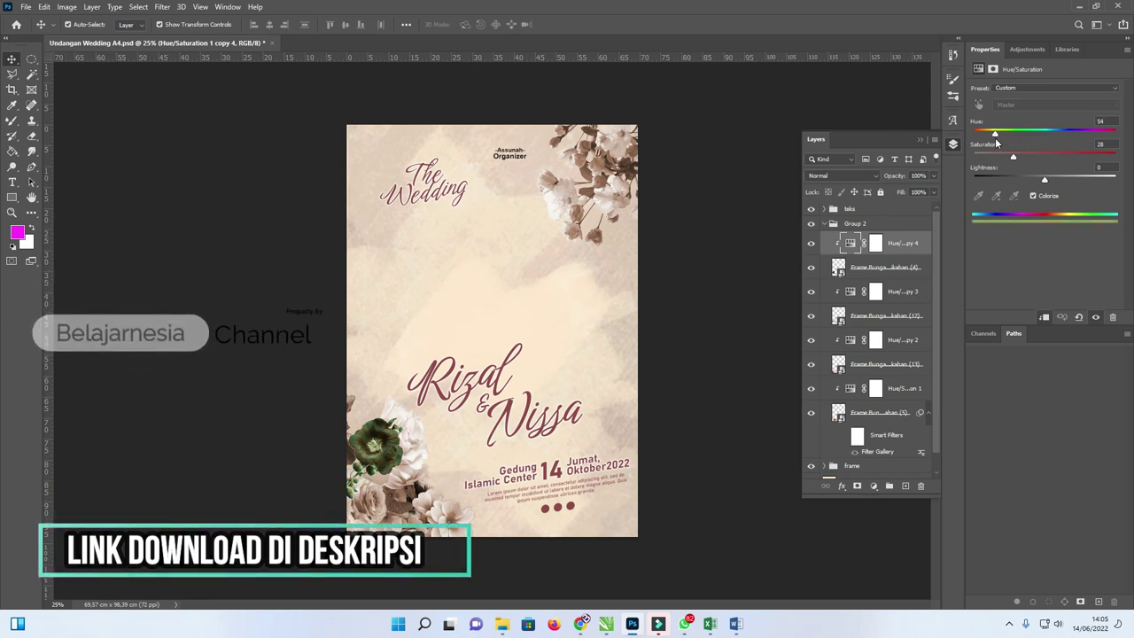
left_click(1098, 120)
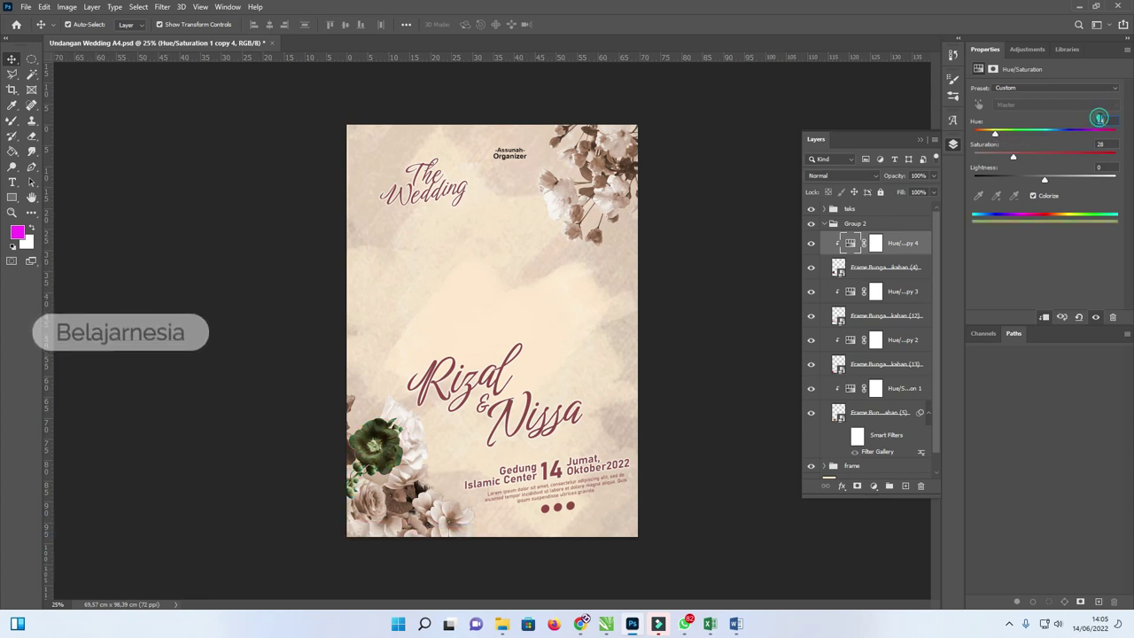
right_click(1099, 120)
left_click(1063, 157)
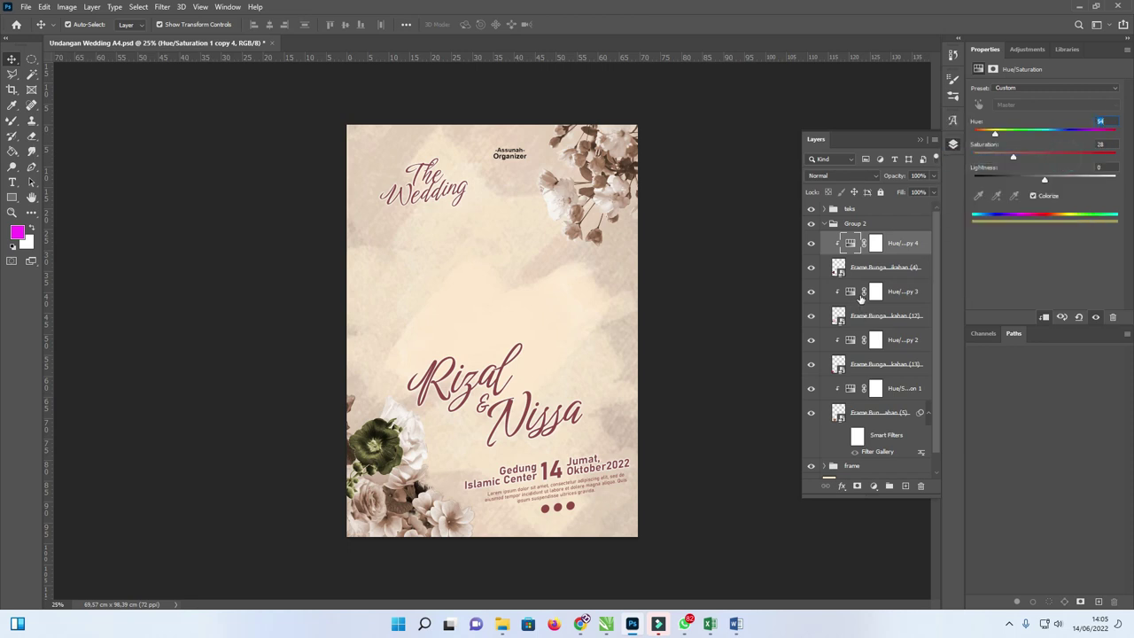
- Replace the hue of the Hue/Saturation copy 3 adjustment with the copied value 54
left_click(899, 295)
left_click(1100, 121)
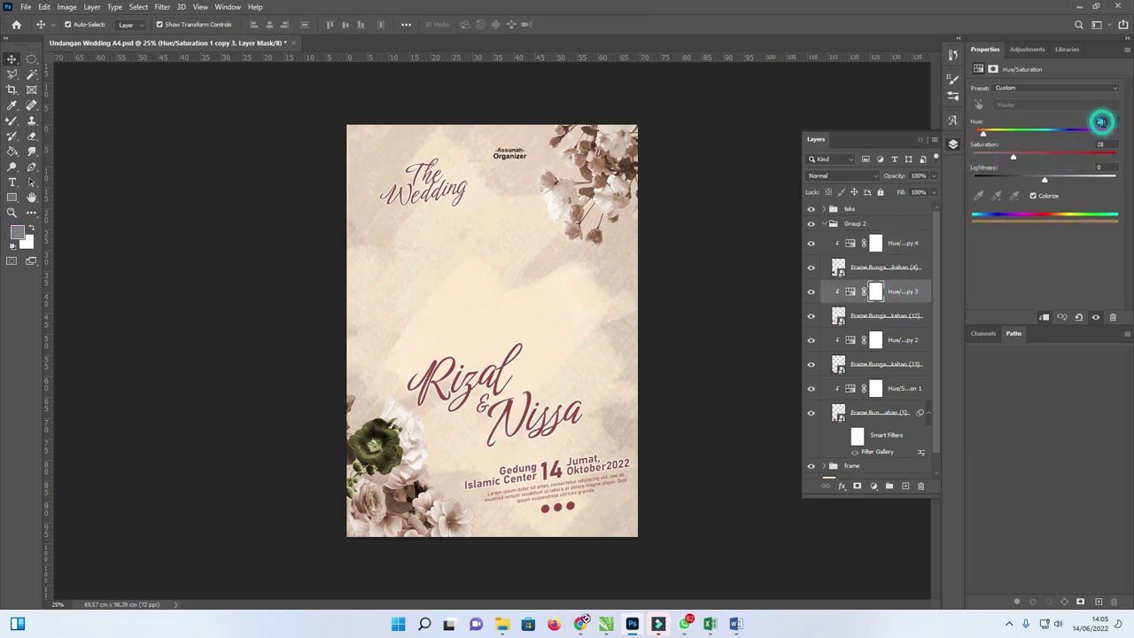
right_click(1100, 121)
left_click(1062, 175)
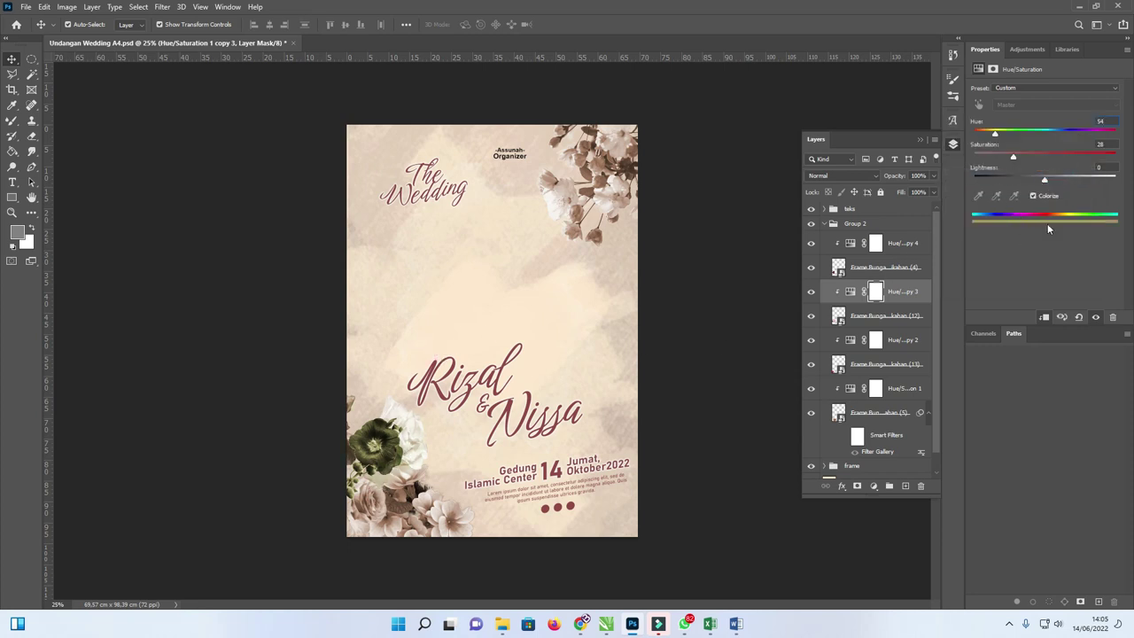
- Reset the Hue/Saturation copy 3 adjustment to its defaults, undo the reset and both hue changes, and deselect the layer
left_click(1077, 317)
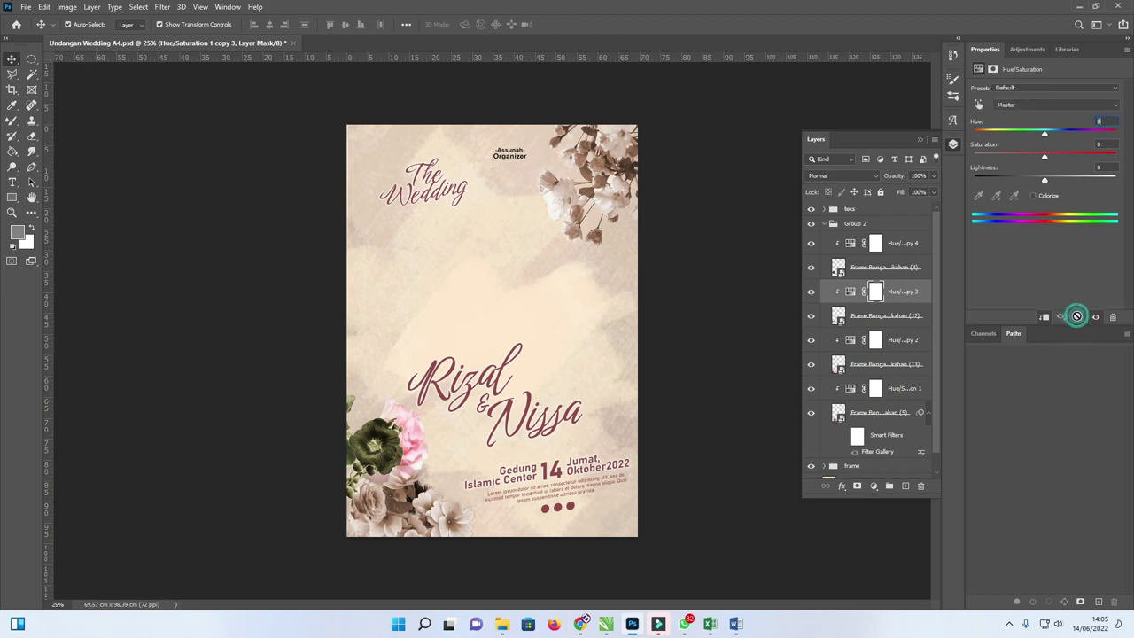
key("ctrl+z")
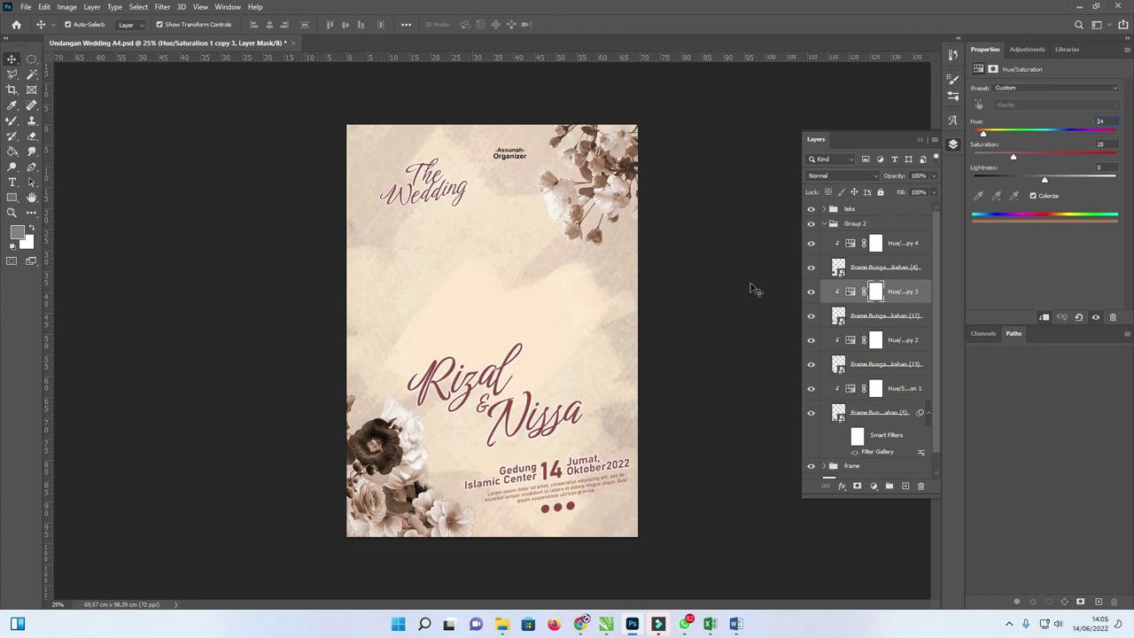
left_click(749, 289)
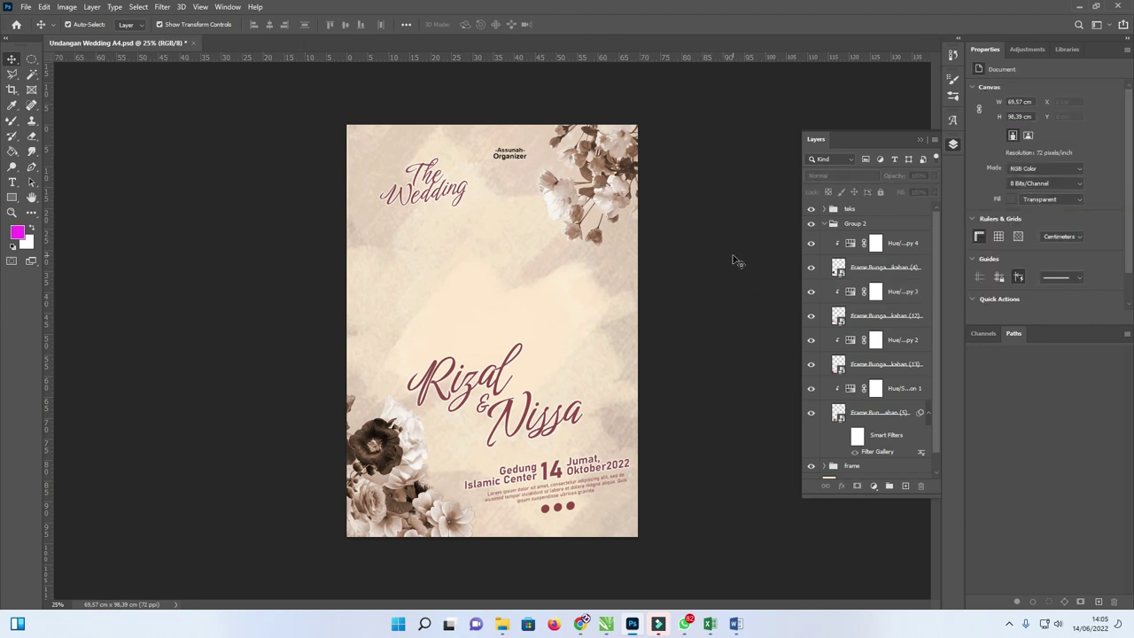
- Collapse Group 2, expand the frame group and toggle its Hue/Saturation copy adjustment to compare the upper flower's colours
scroll(830, 232, "down", 2)
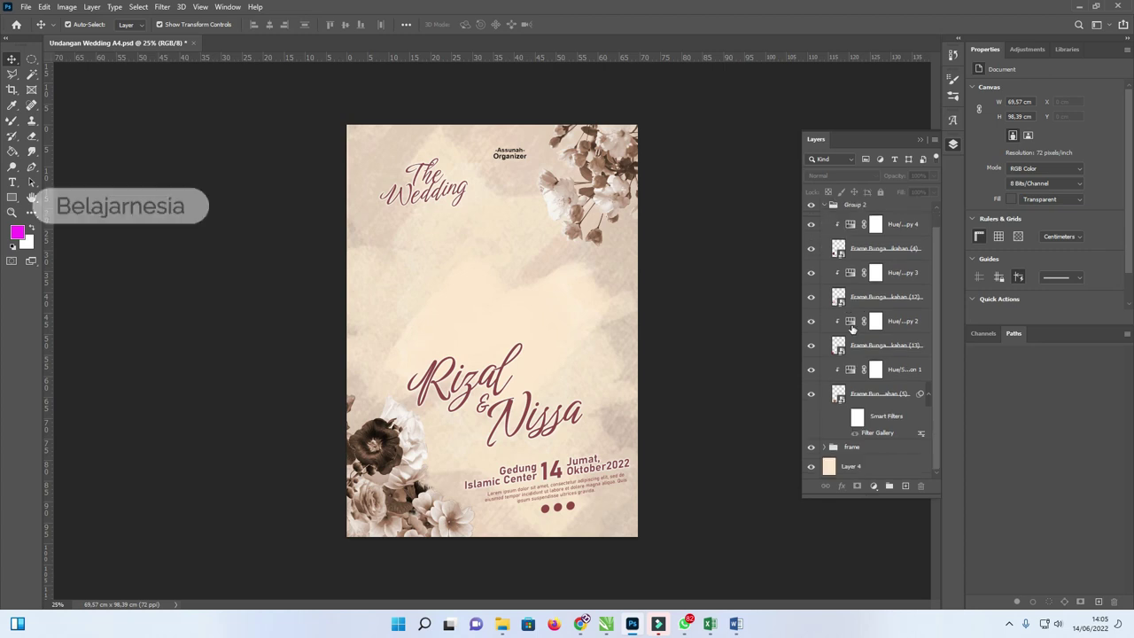
scroll(853, 326, "up", 2)
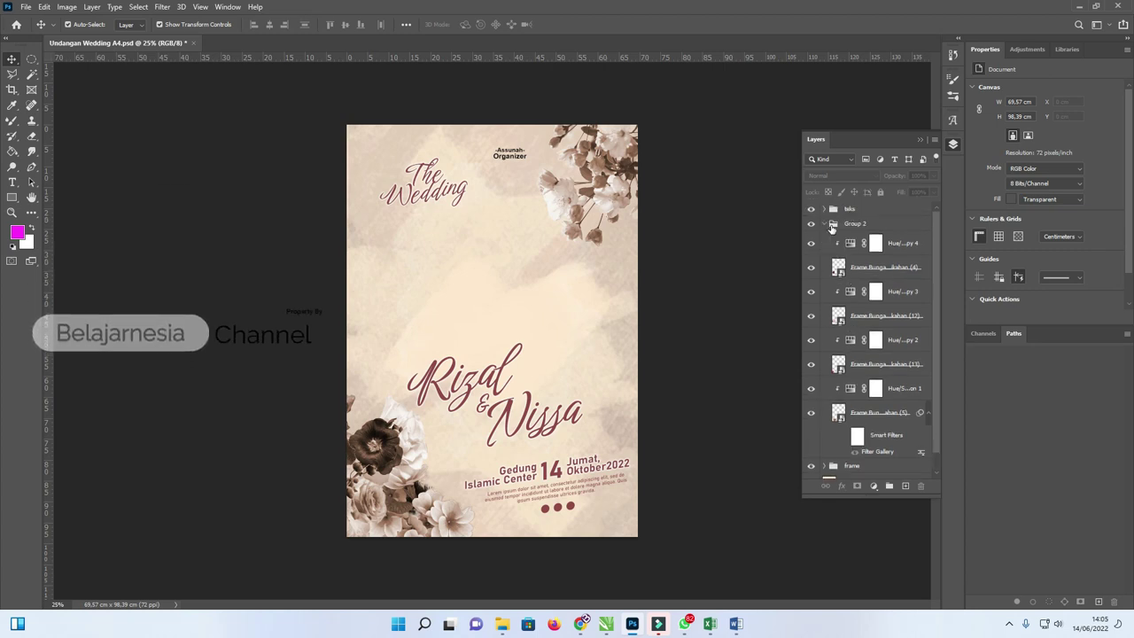
left_click(826, 223)
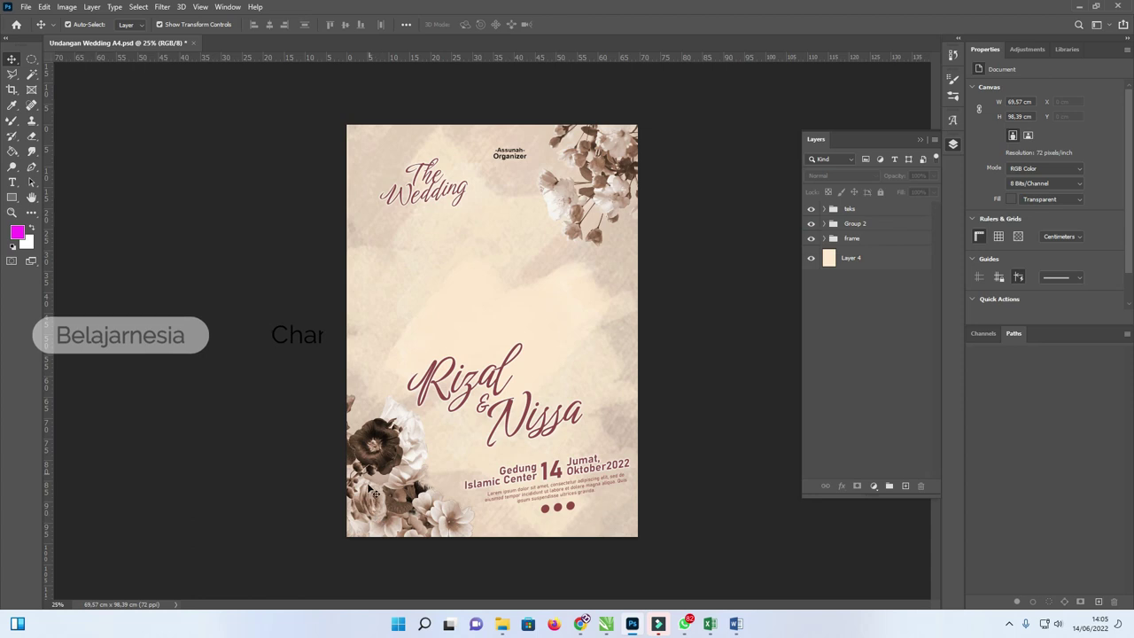
left_click(825, 239)
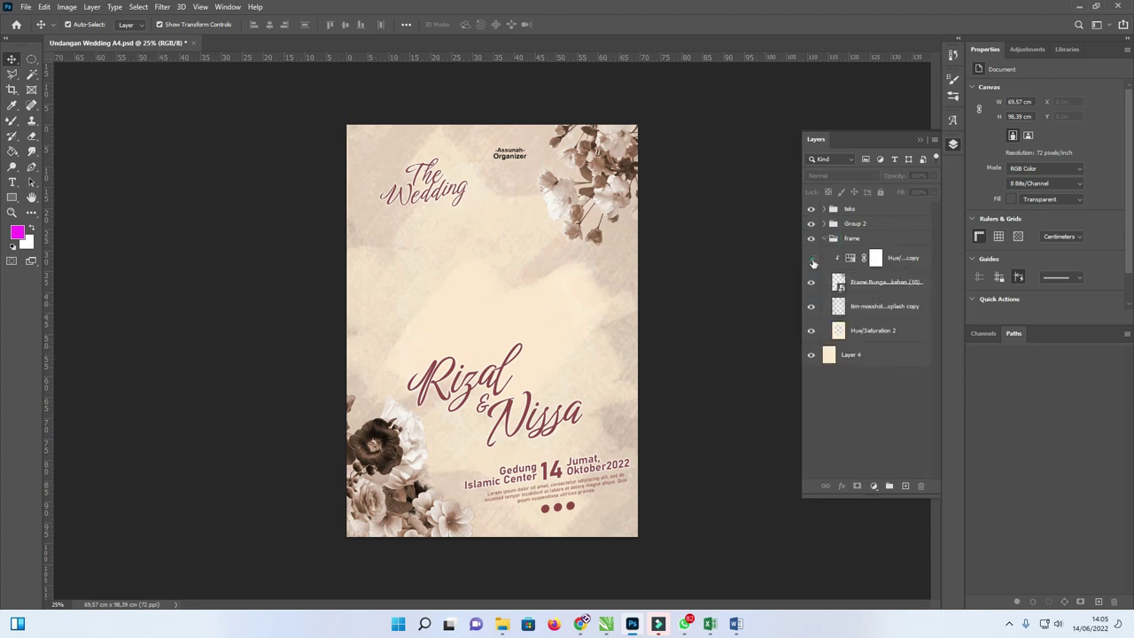
left_click(812, 259)
left_click(810, 259)
- Move the Hue/Saturation copy adjustment and the Frame Bunga (10) layer together from the frame group into Group 2
left_click(904, 259)
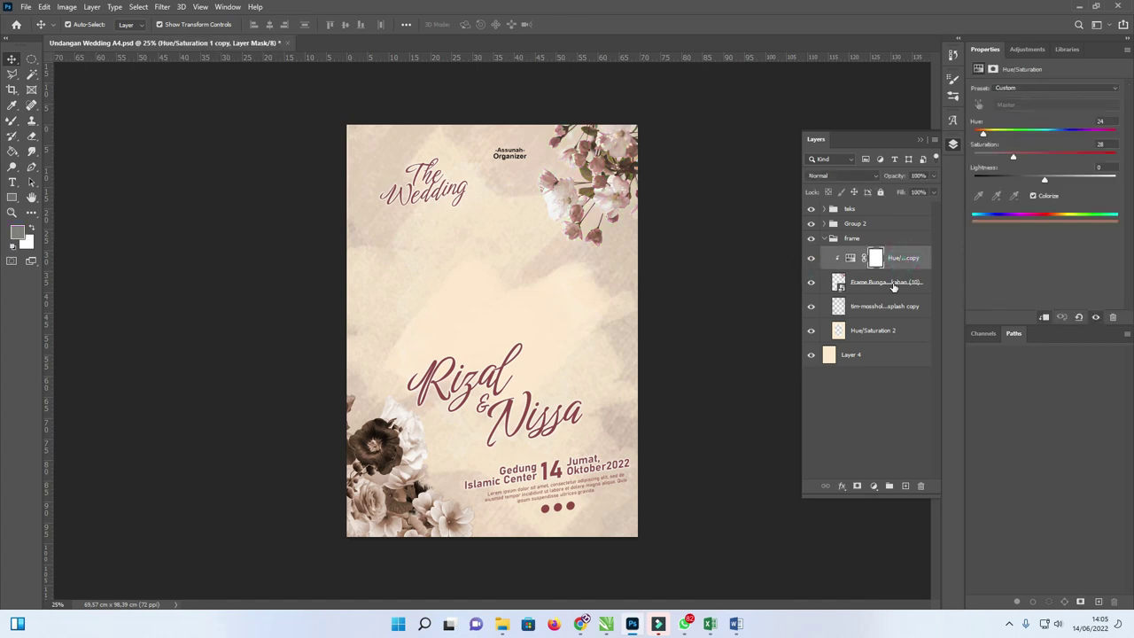
left_click(892, 285, "shift")
left_click_drag(893, 285, 888, 225)
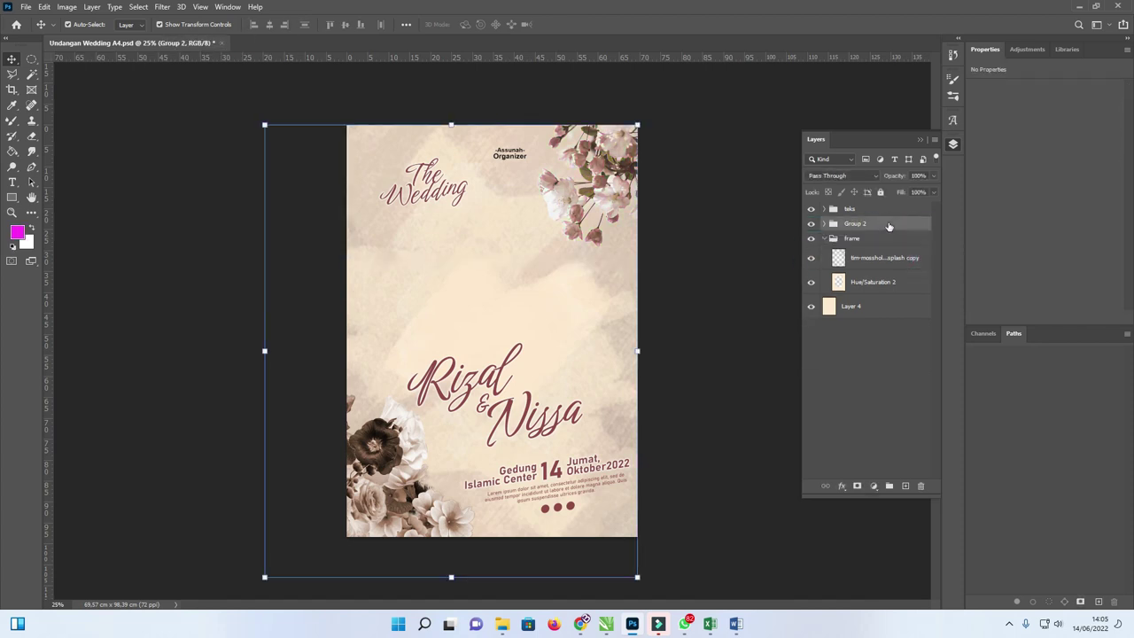
- Hide and show the splash copy texture layer in the frame group, and clear the layer selection
left_click(811, 261)
left_click(812, 260)
left_click(677, 297)
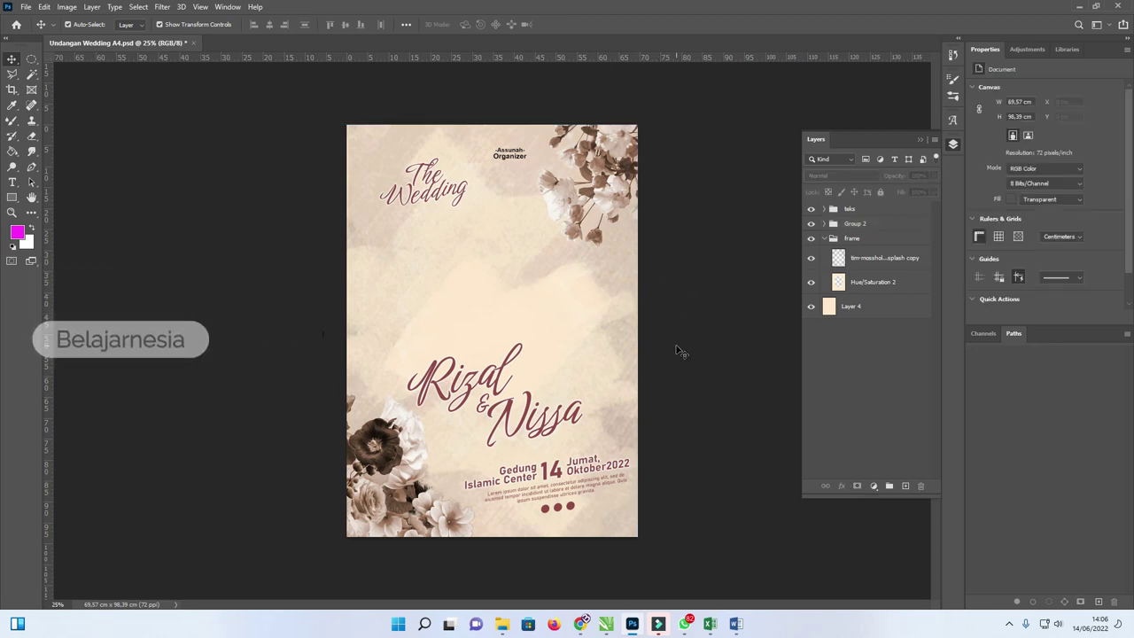
- Place the couple photo numbered 8911789 (1) from the banner Wedding folder into the invitation and scale it to 321.40%
key("alt+Tab")
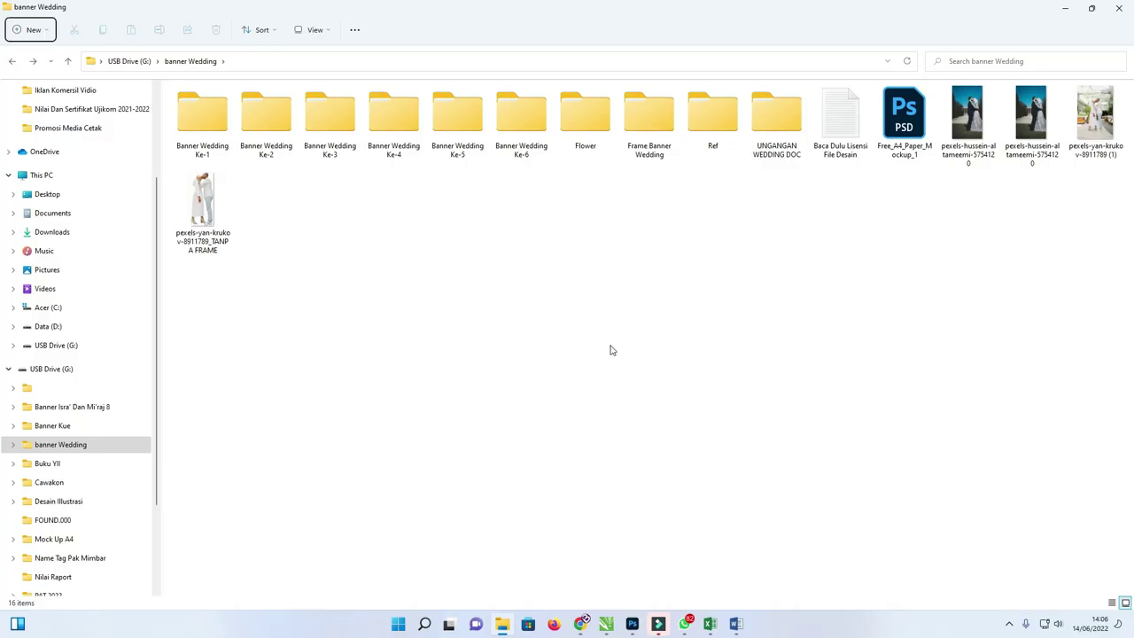
left_click_drag(1096, 119, 742, 323)
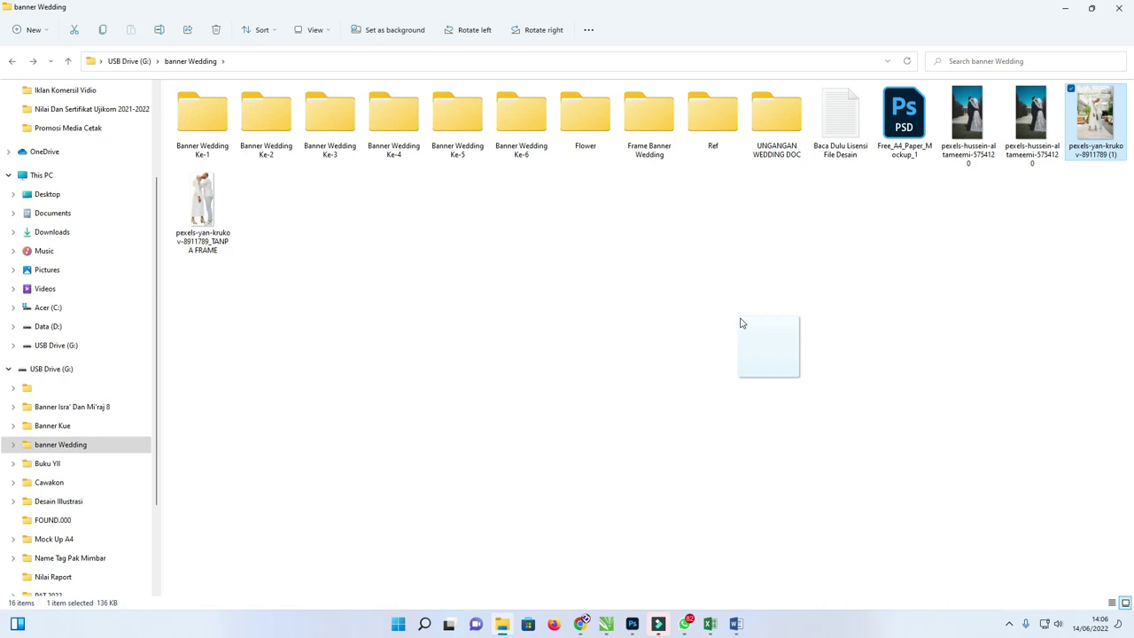
key("alt+Tab")
left_click_drag(742, 323, 523, 280)
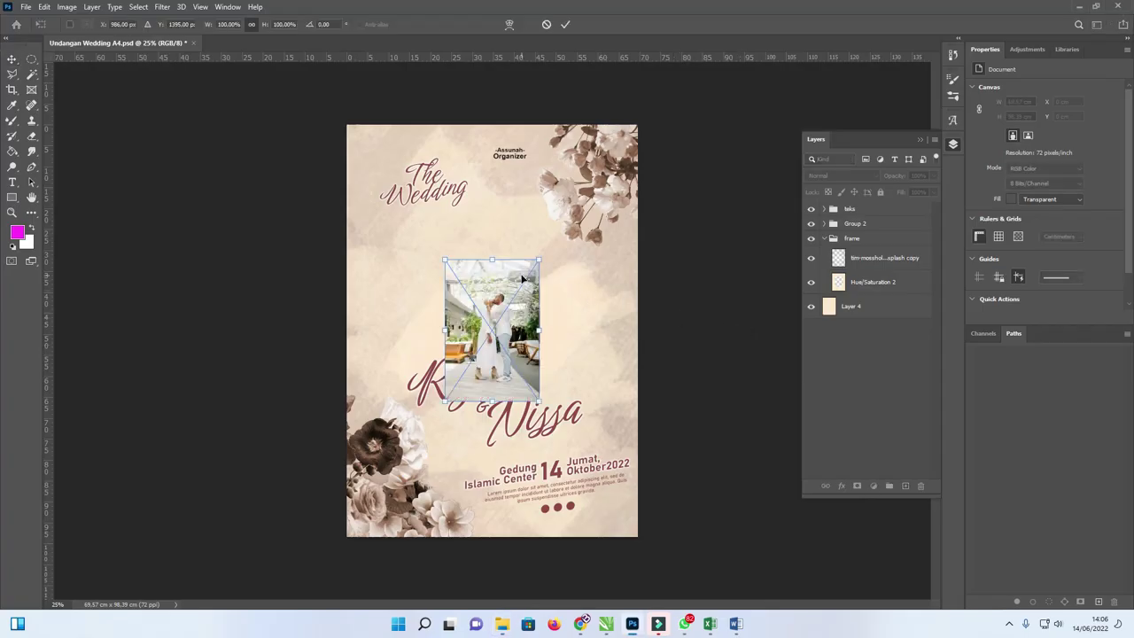
key("Return")
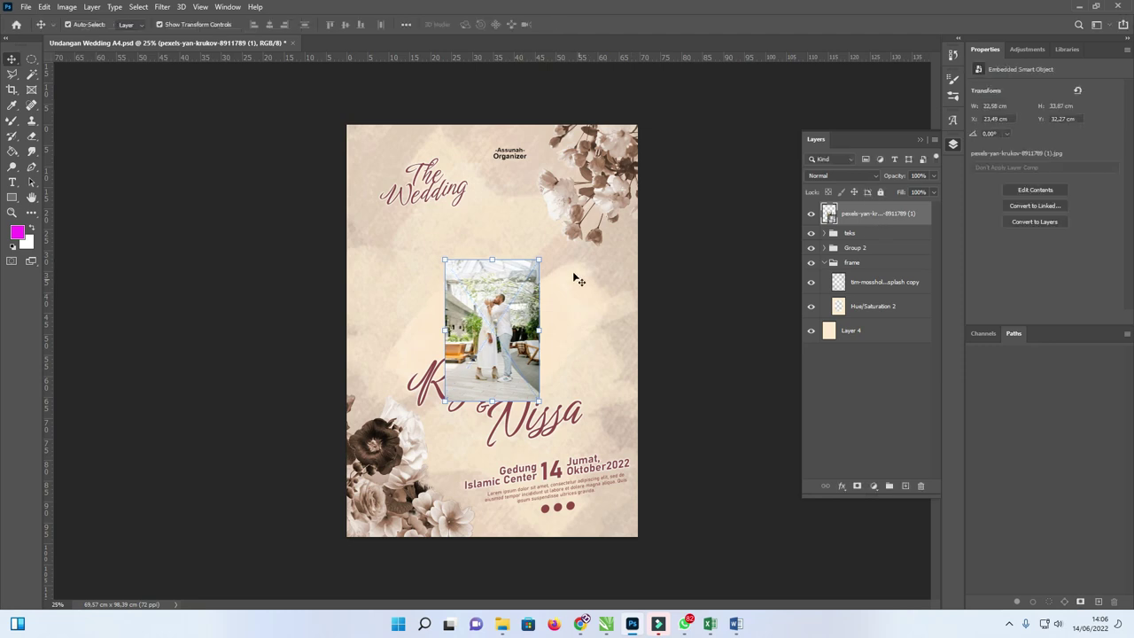
left_click_drag(542, 258, 680, 124)
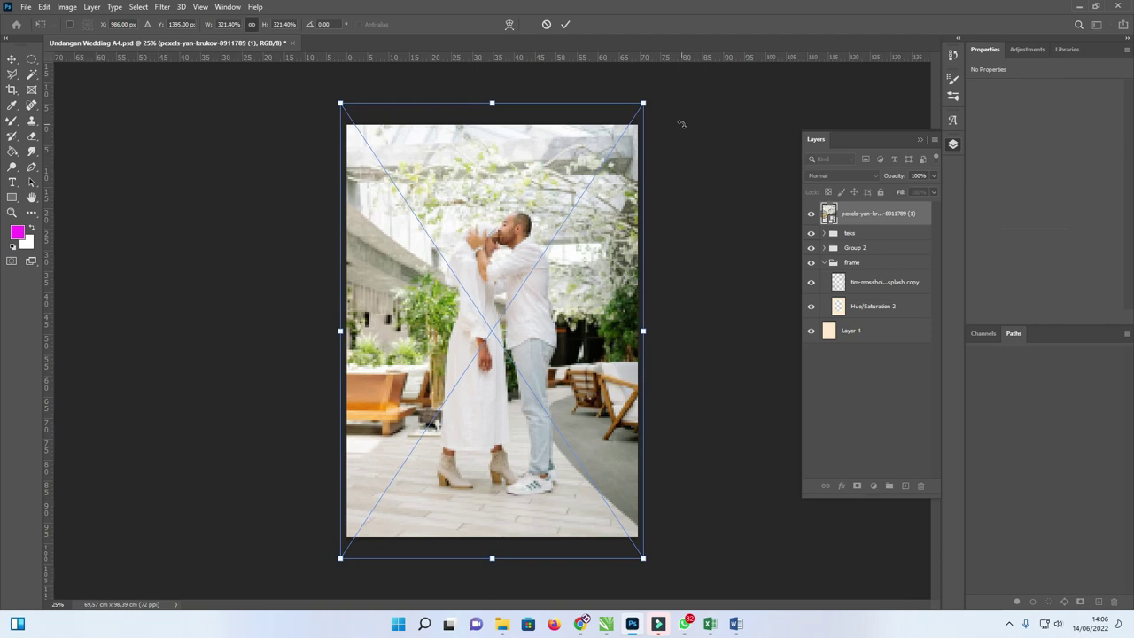
key("Return")
- Move the couple photo layer into the frame group beneath Hue/Saturation 2, checking the splash copy layer's visibility, and collapse the group
left_click_drag(904, 211, 902, 298)
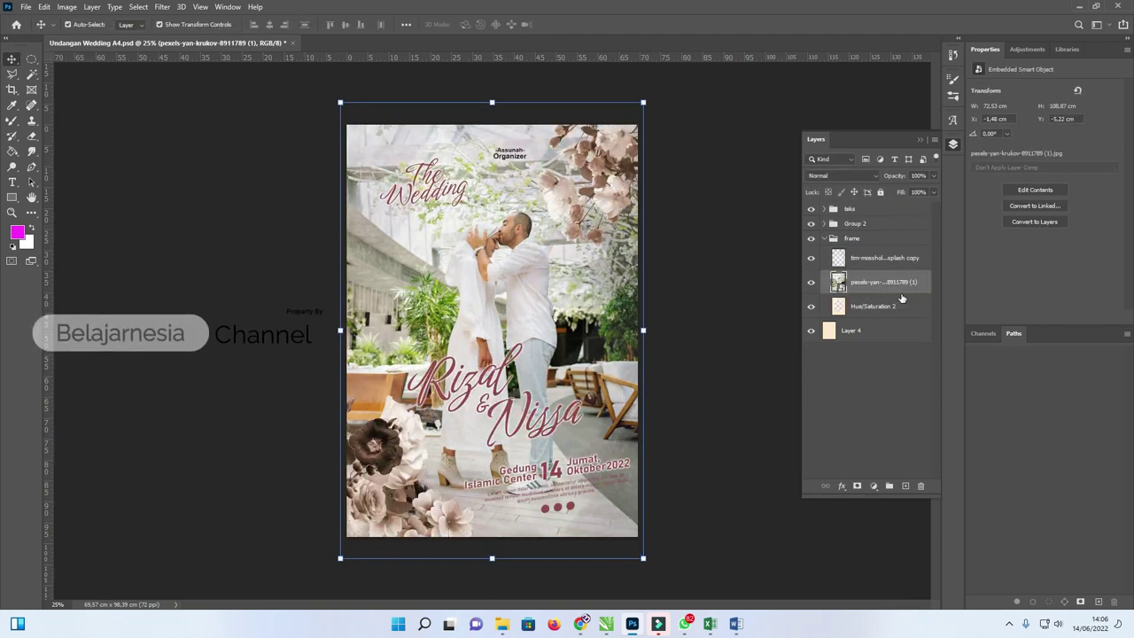
left_click(811, 258)
left_click(810, 258)
left_click_drag(887, 281, 888, 313)
left_click(730, 252)
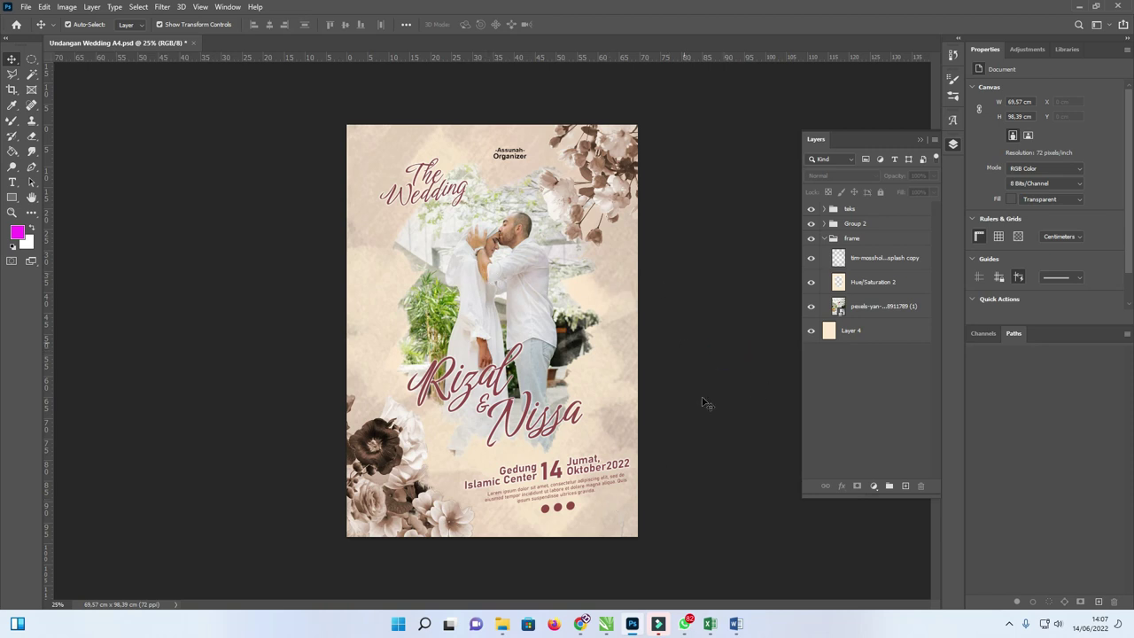
left_click(823, 237)
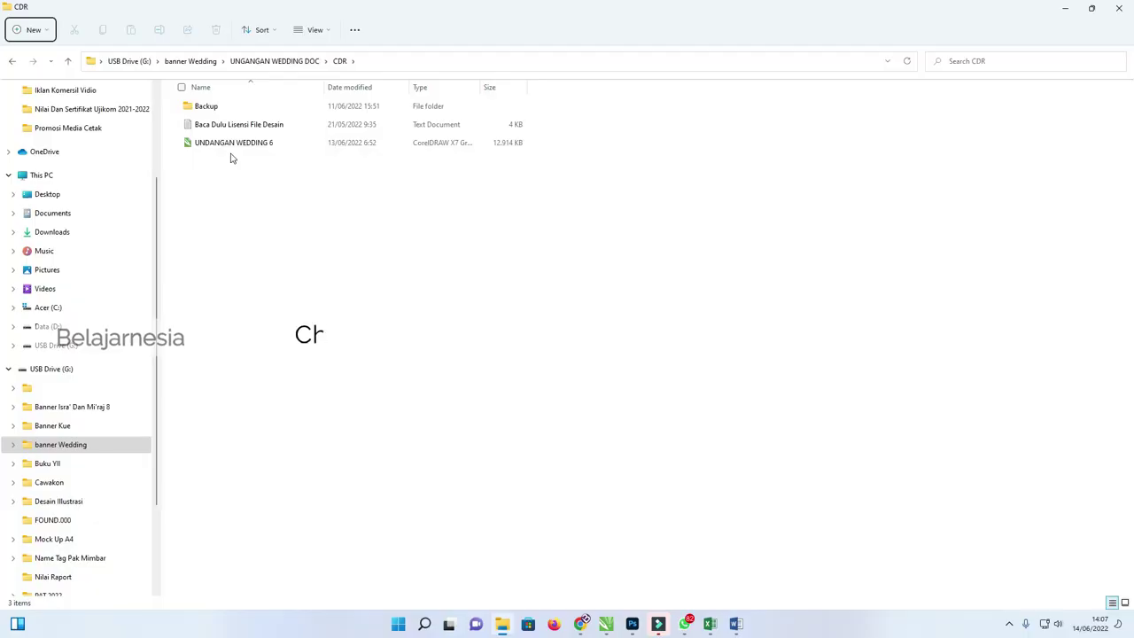
- Switch to File Explorer, open UNDANGAN WEDDING 6 from the CDR folder in CorelDRAW, and bring the whole invitation into view
key("alt+Tab")
double_click(252, 144)
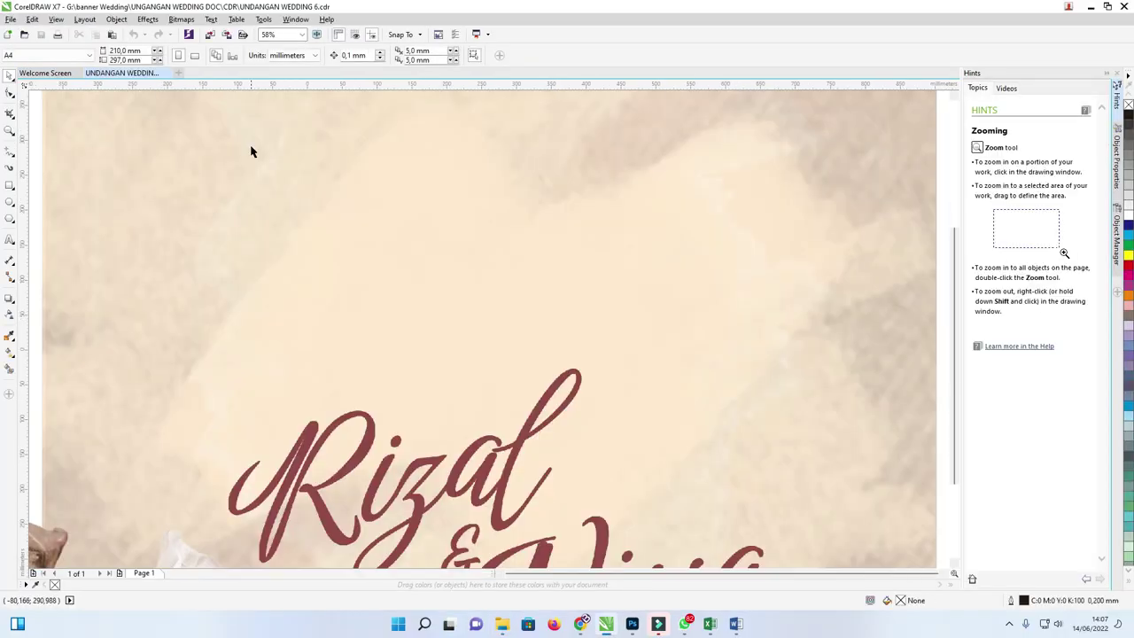
scroll(251, 152, "down", 5)
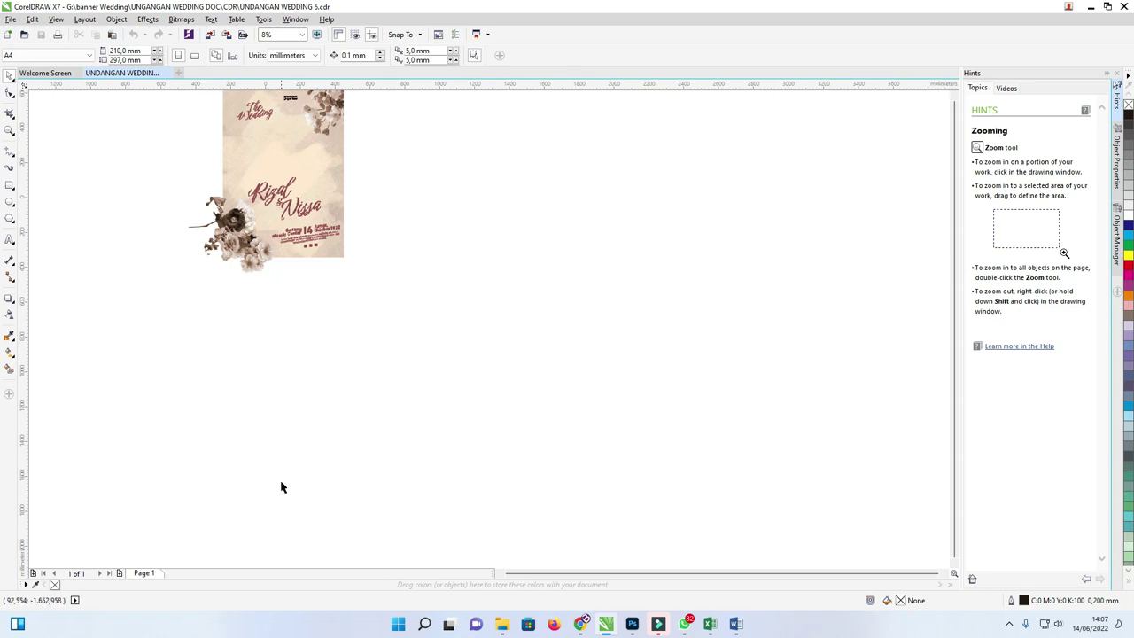
key("z")
left_click(403, 361)
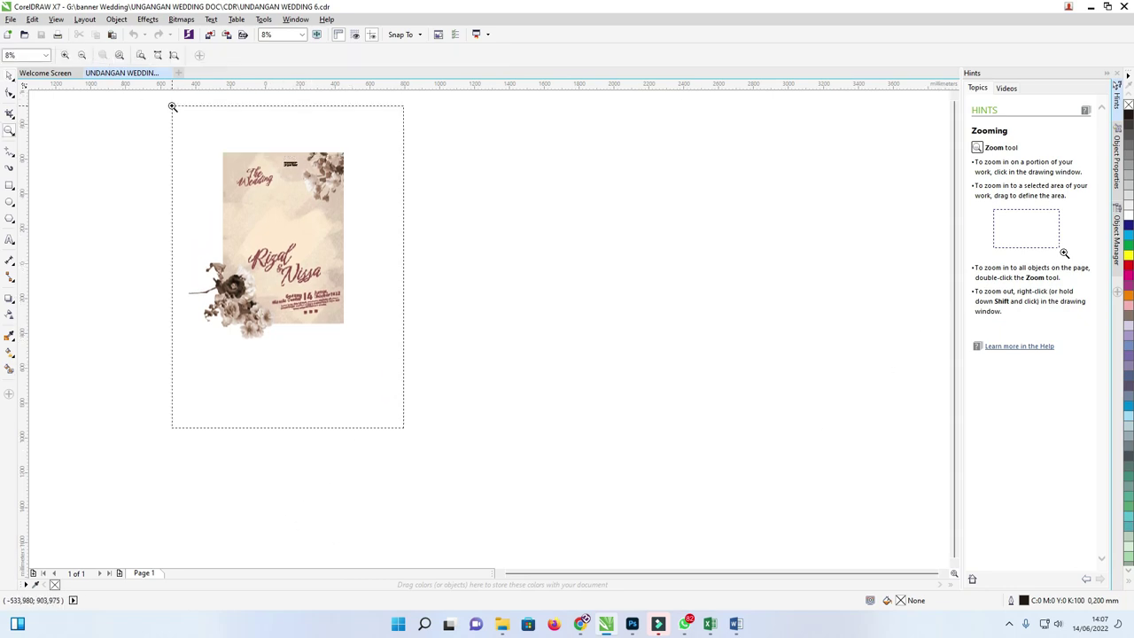
scroll(204, 124, "up", 2)
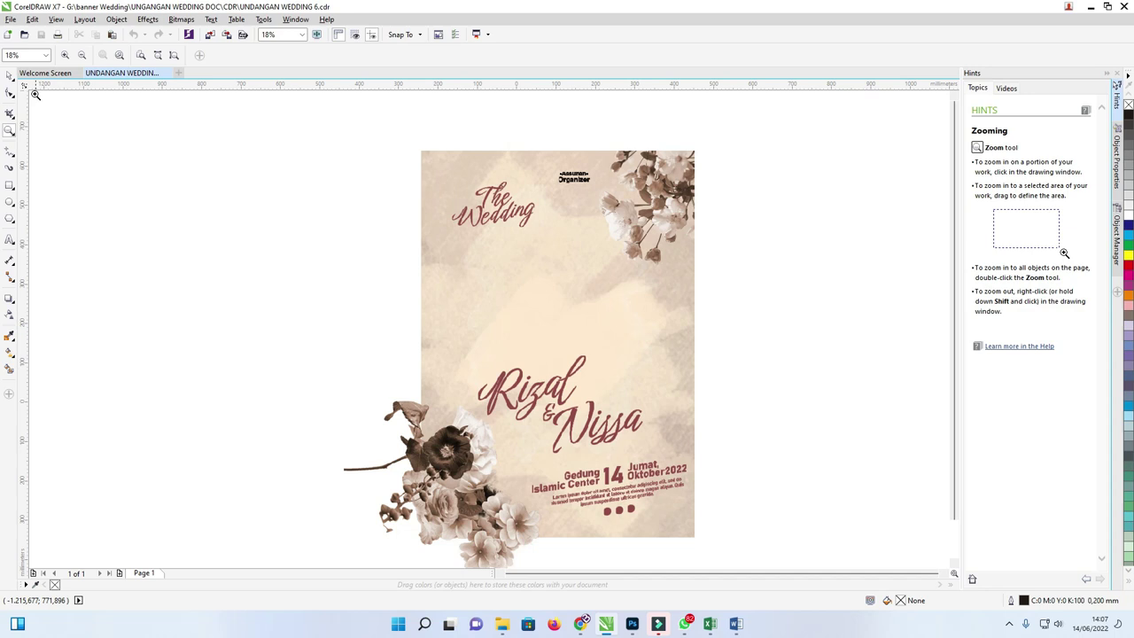
- Try moving the upper flower bitmap slightly outward from the page corner, undo the move and deselect it
left_click(10, 77)
left_click(686, 180)
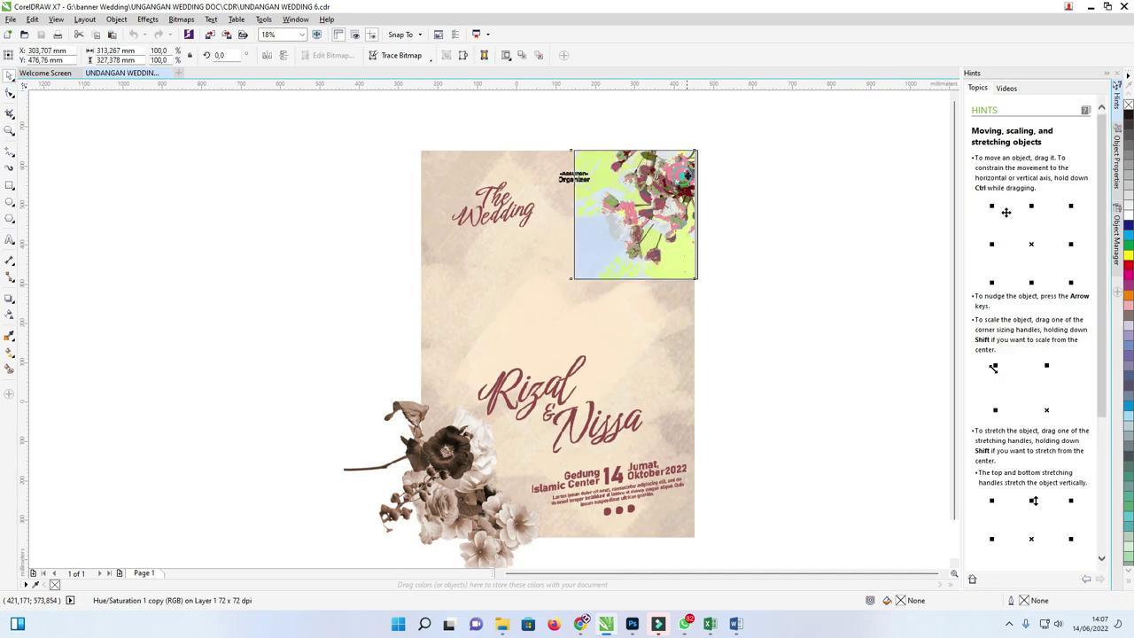
left_click_drag(685, 175, 693, 174)
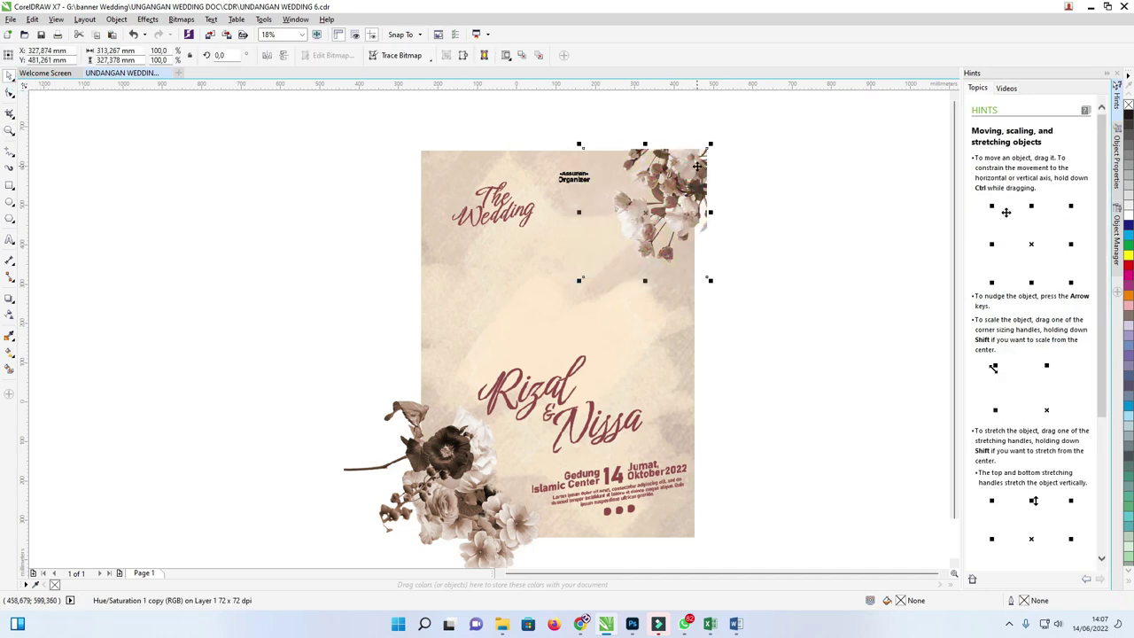
key("ctrl+z")
left_click(808, 221)
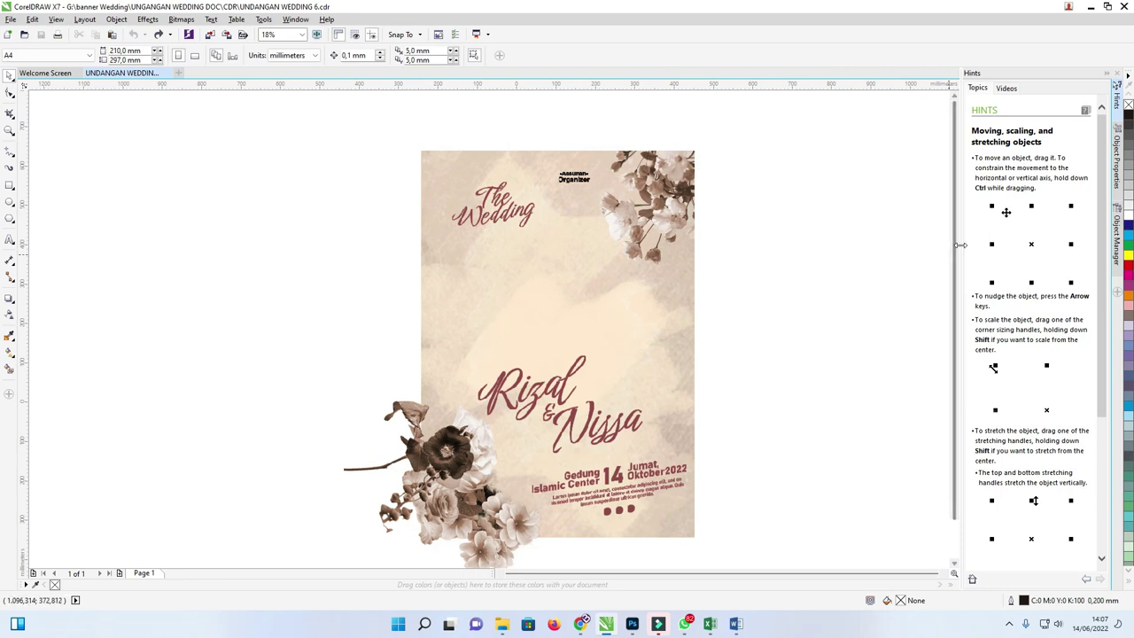
- Move the dark flower bitmap in the lower arrangement outward from the page, away from the white flowers
scroll(954, 266, "down", 1)
left_click(481, 405)
left_click_drag(481, 405, 461, 425)
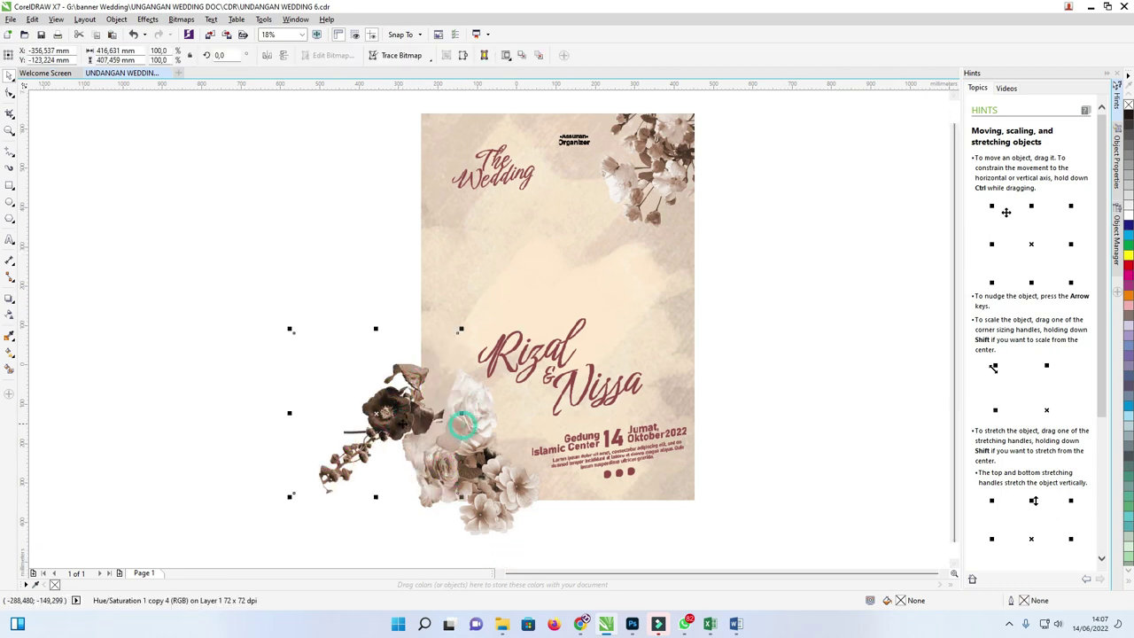
- Undo the dark flower bitmap's outward move, deselect it and bring the whole invitation into view
key("ctrl+z")
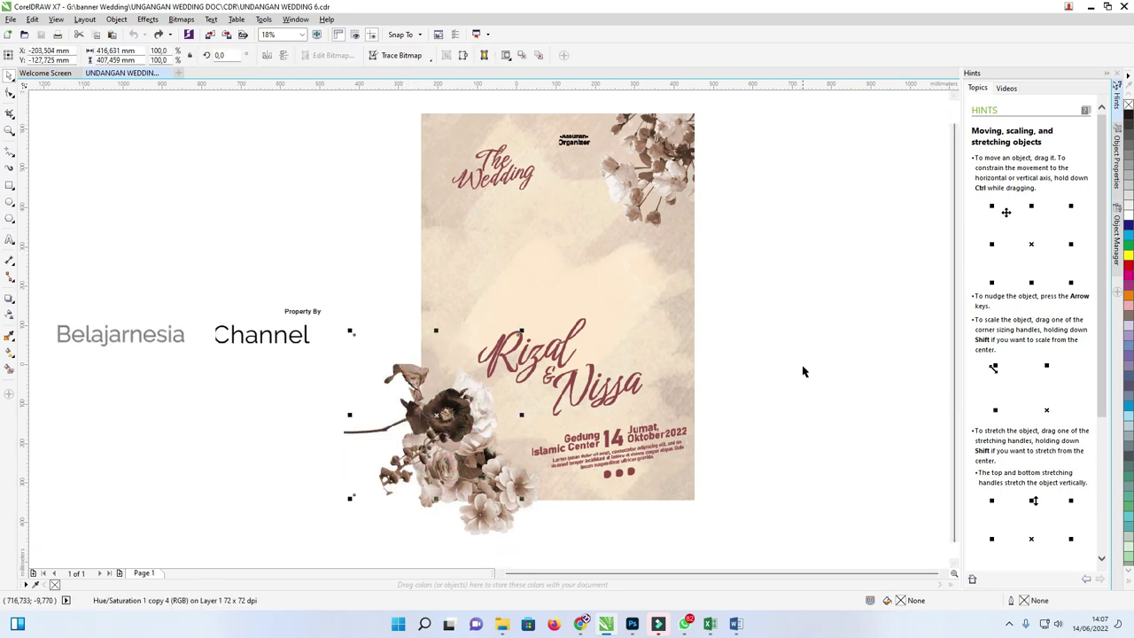
left_click(803, 371)
scroll(759, 309, "down", 1)
scroll(760, 380, "up", 2)
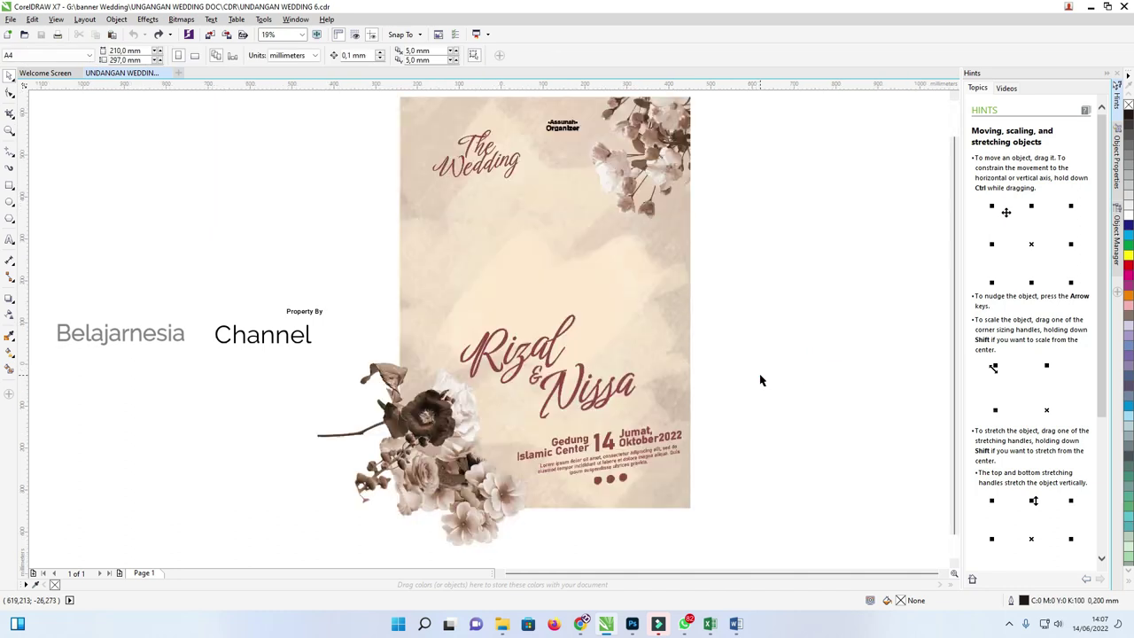
scroll(656, 333, "down", 2)
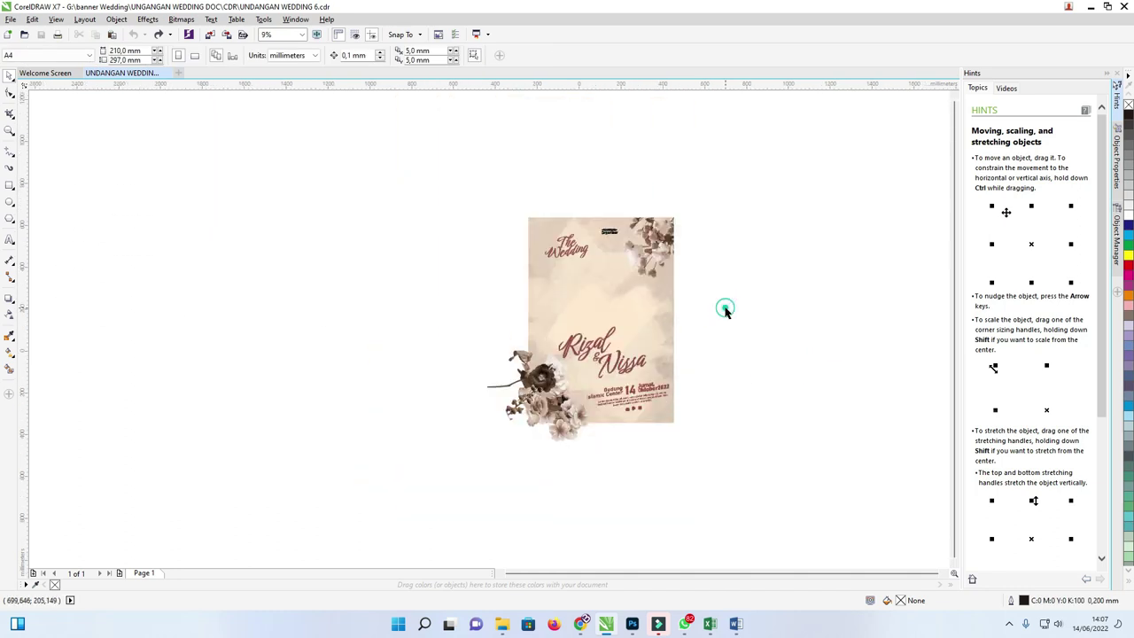
- Group the four flower objects of the lower arrangement and select the background image
left_click_drag(398, 315, 599, 502)
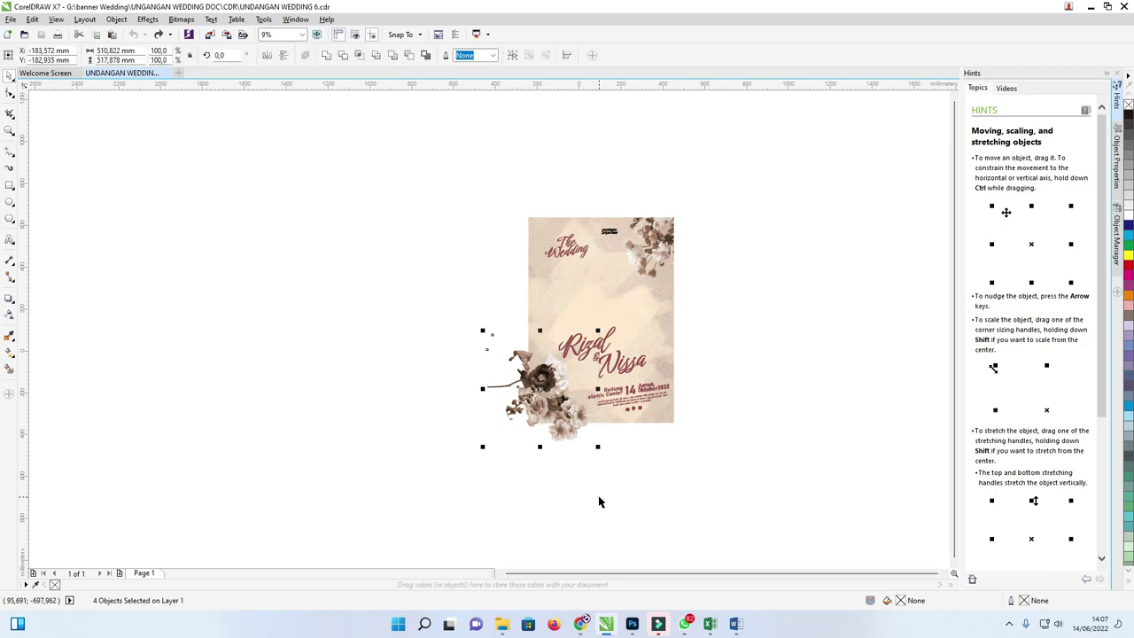
key("ctrl+g")
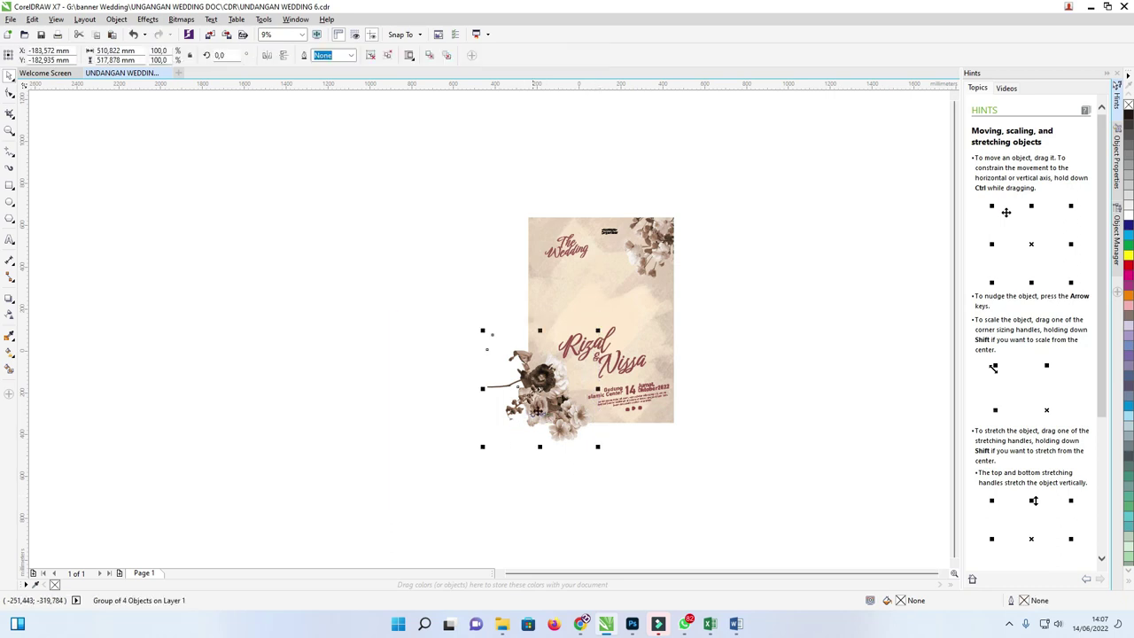
left_click_drag(661, 303, 649, 306)
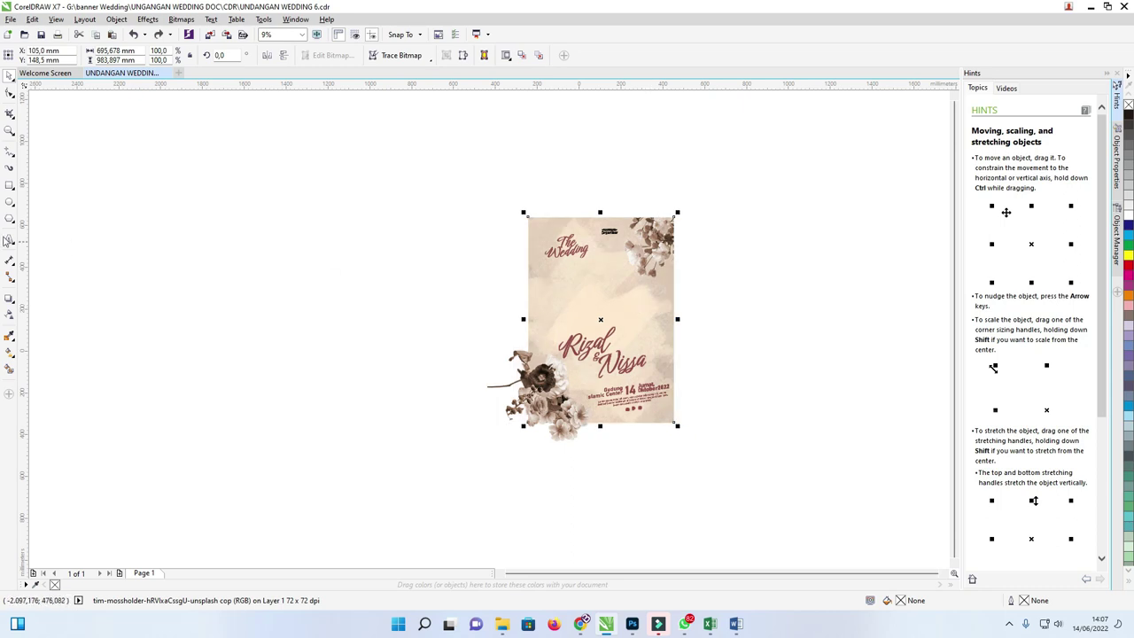
- Create a page-sized rectangle, scale it proportionally from its centre to about 696 × 984 mm to match the background, and bring it to the front
left_click(10, 185)
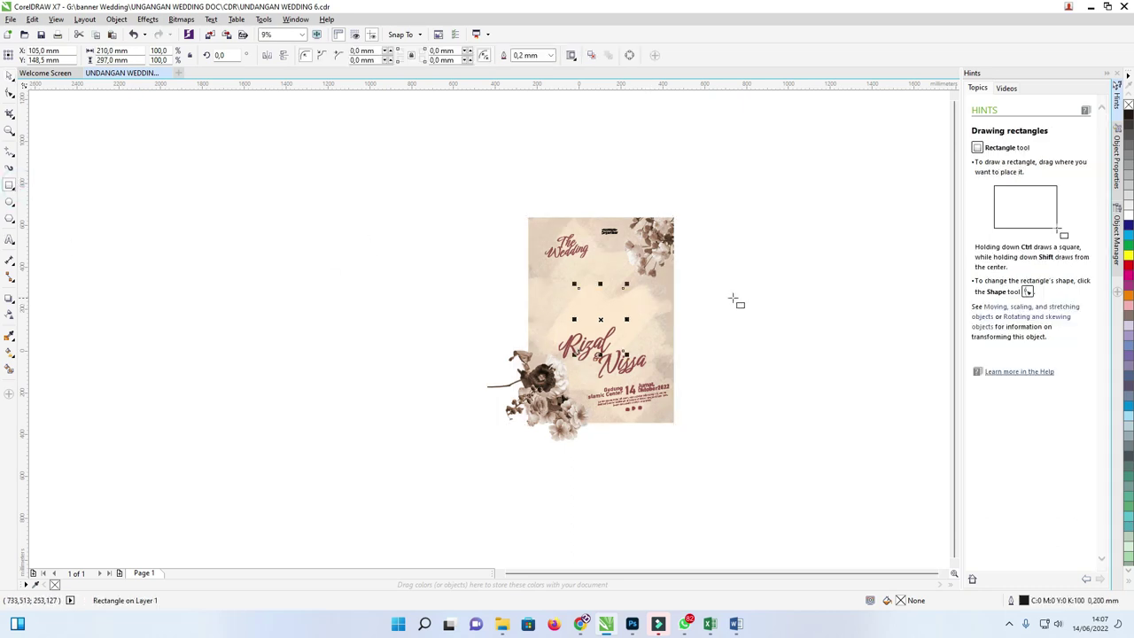
left_click_drag(628, 284, 678, 214)
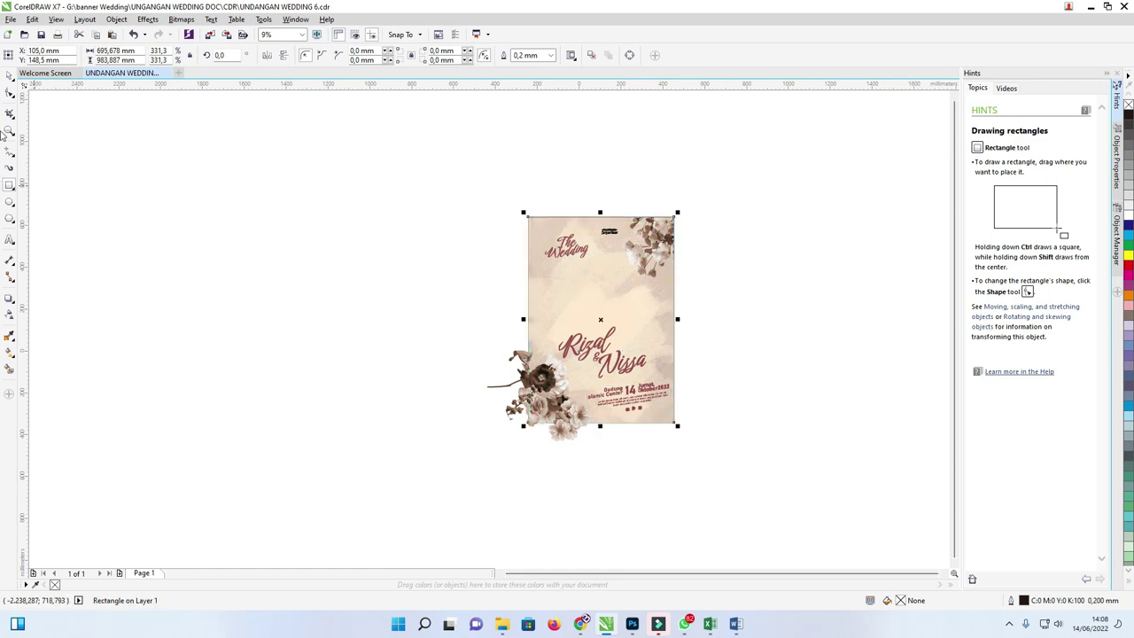
left_click(10, 79)
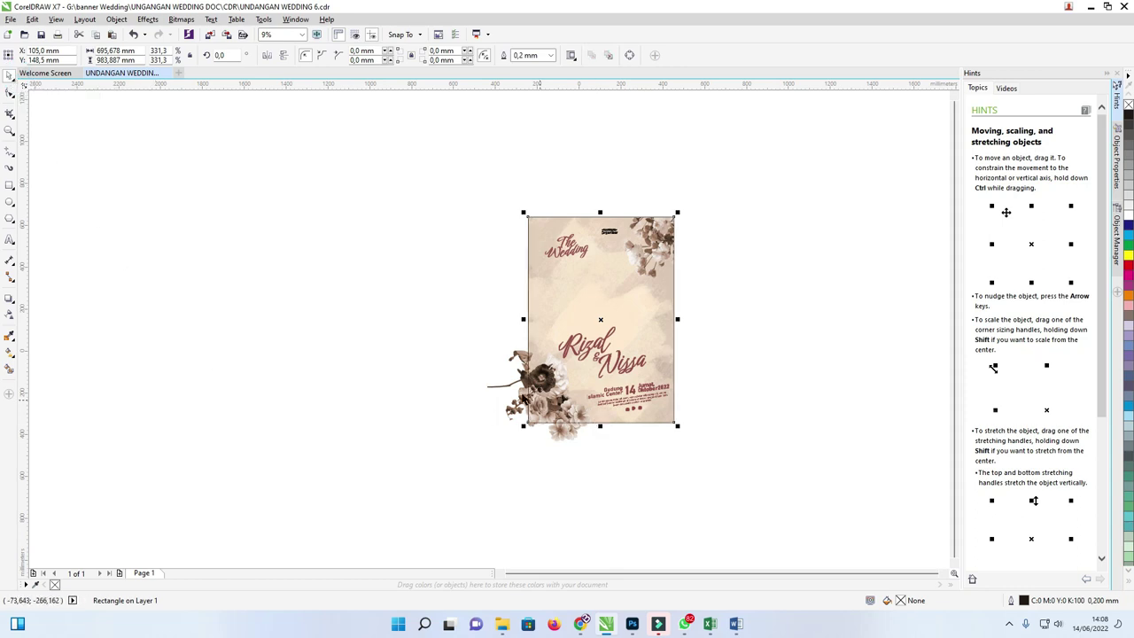
left_click(513, 387)
mouse_move(513, 387)
left_mouse_down()
mouse_move(485, 392)
mouse_move(523, 396)
left_mouse_up()
scroll(529, 389, "up", 2)
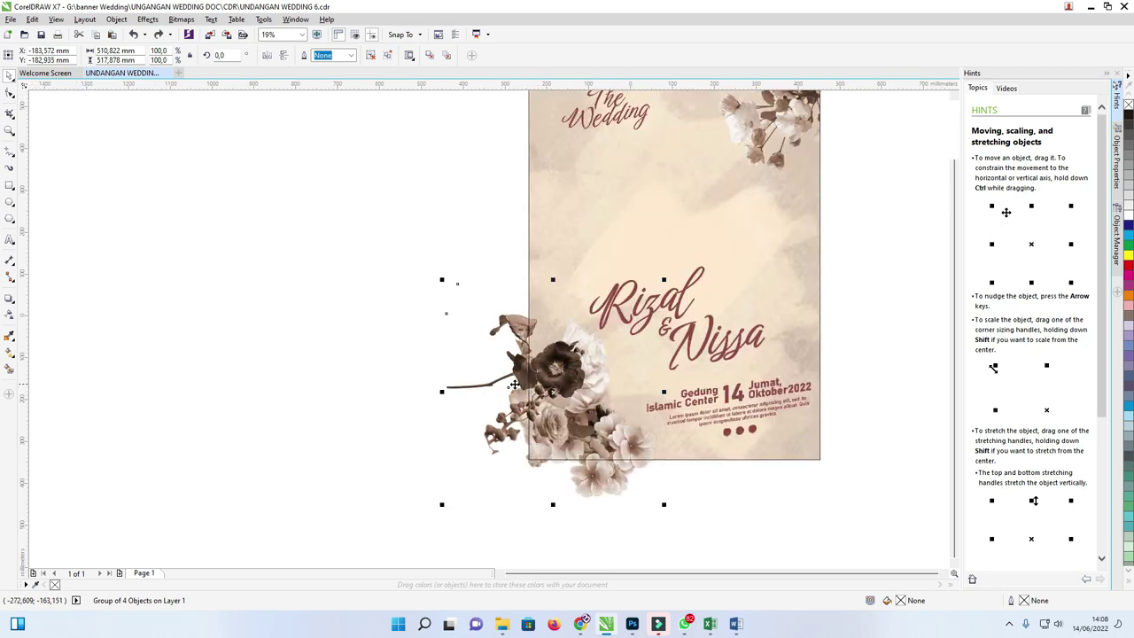
right_click(505, 385)
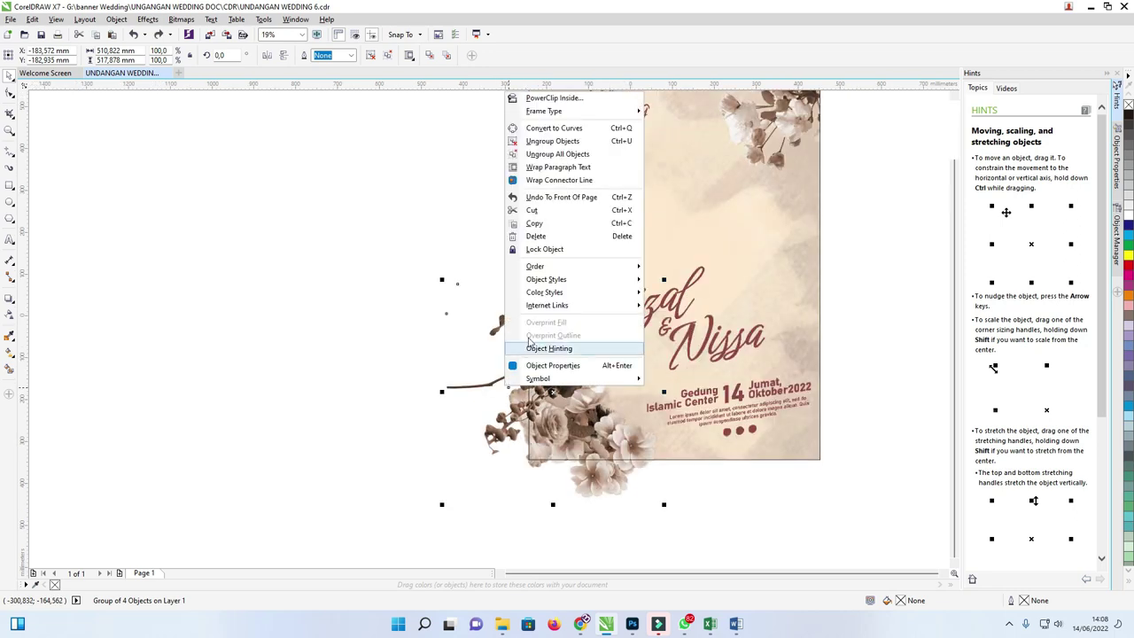
left_click(393, 292)
scroll(389, 288, "down", 2)
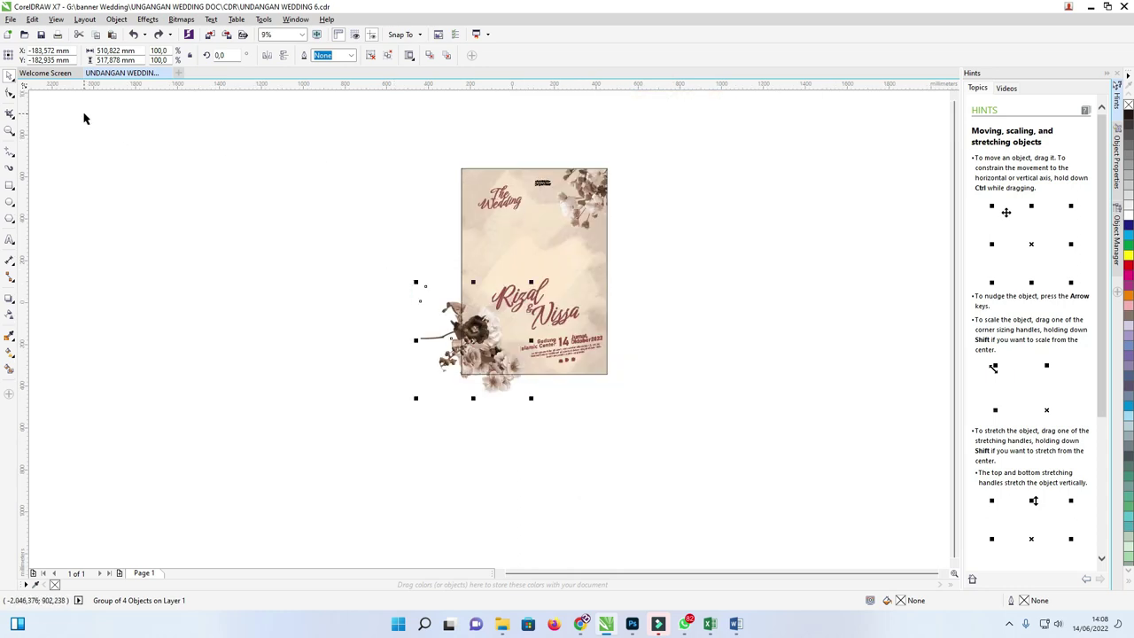
- Shrink the background-sized rectangle to about 331 × 410 mm so it frames only the lower flower corner of the invitation
left_click(10, 92)
left_click(479, 181)
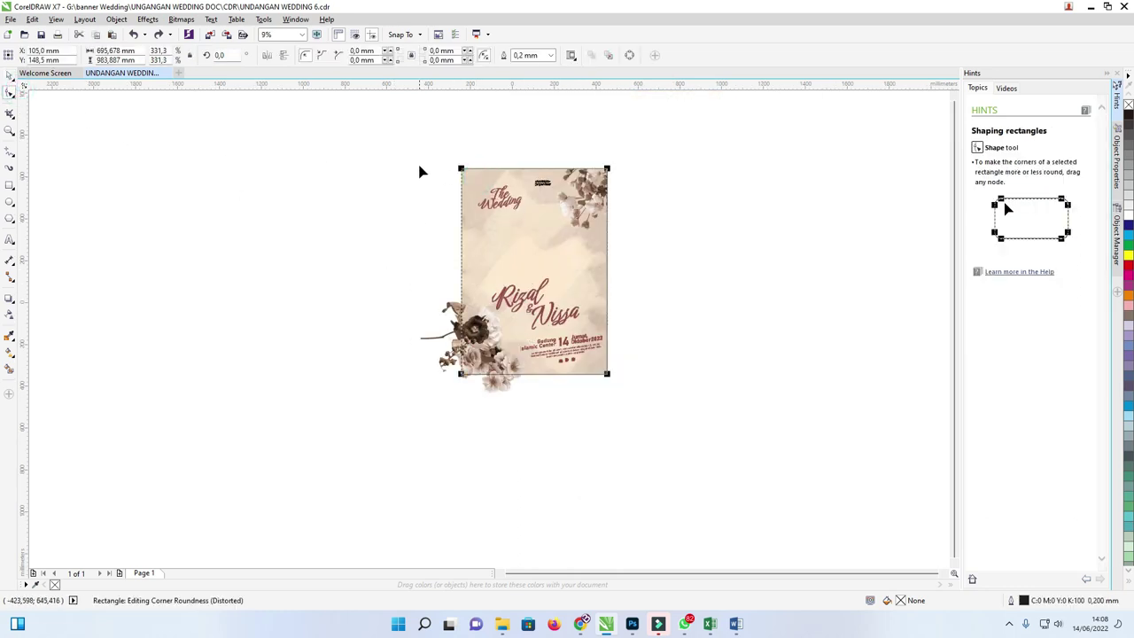
left_click(11, 75)
left_click_drag(532, 167, 531, 285)
left_click_drag(609, 331, 532, 331)
- PowerClip the lower flower group inside the corner rectangle, remove the rectangle's outline and deselect it
left_click(447, 339)
right_click(446, 338)
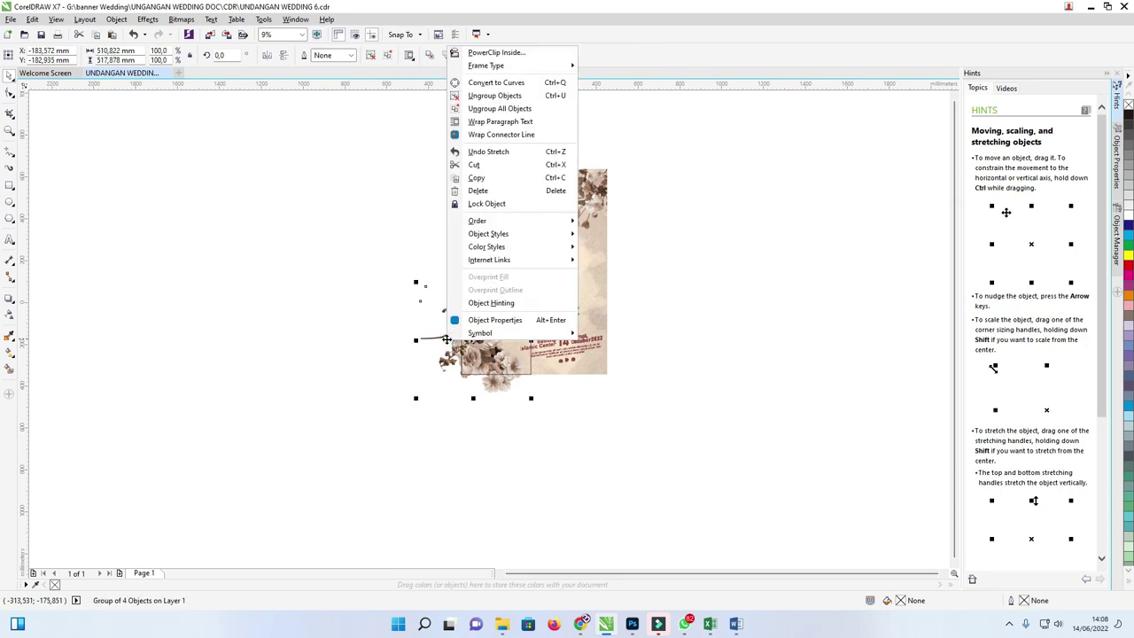
left_click(506, 54)
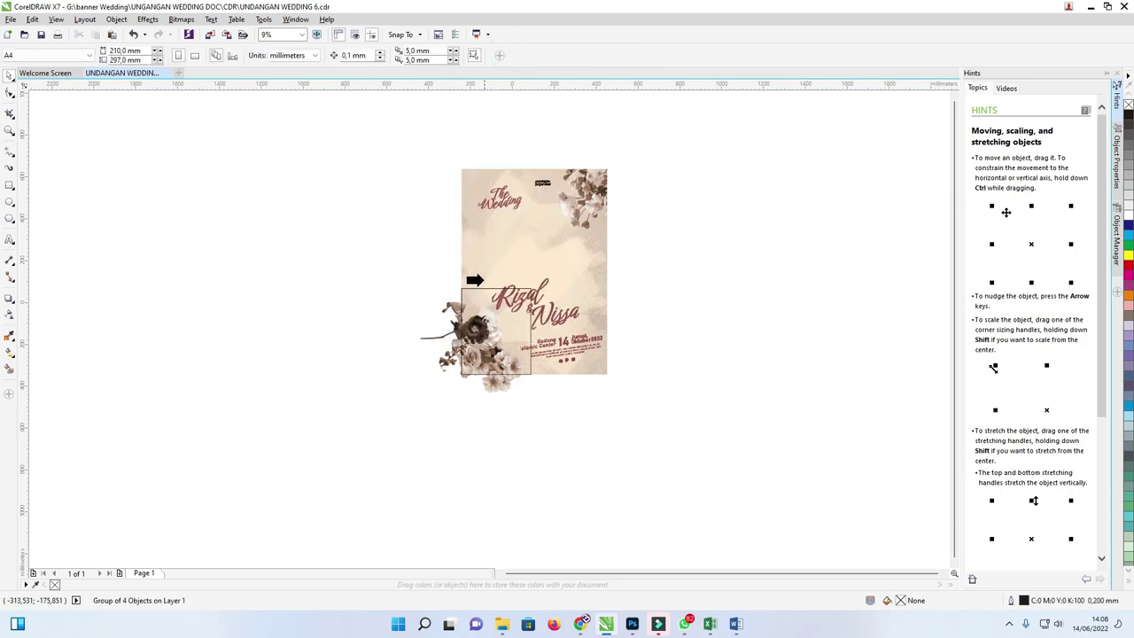
left_click(481, 293)
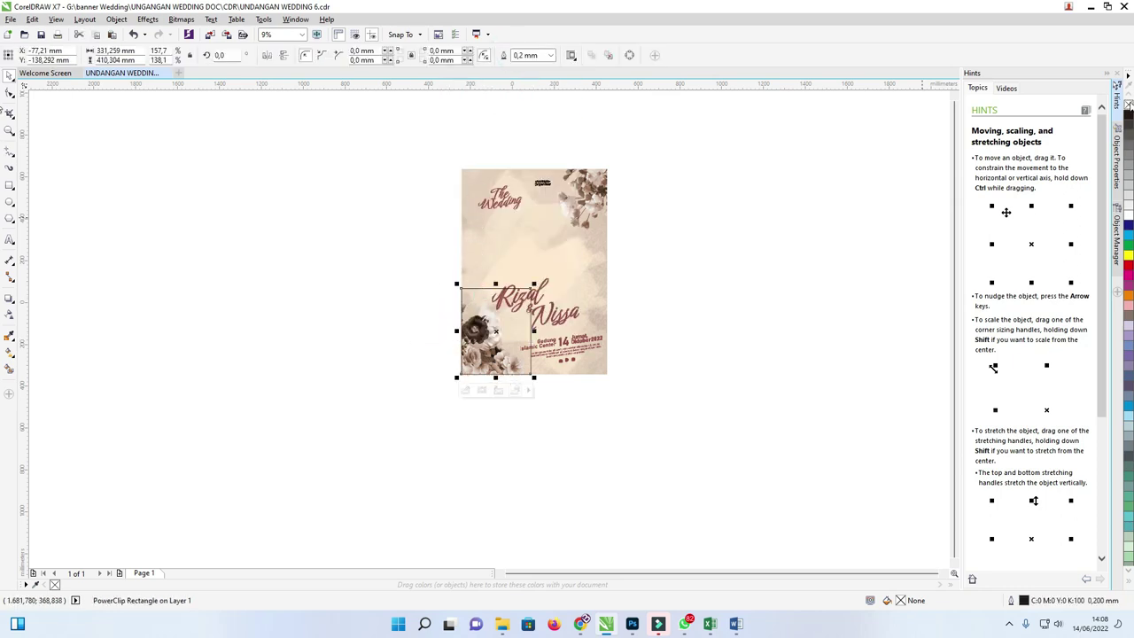
left_click(661, 255)
- Ungroup the invitation's text group so its individual lettering objects can be selected separately
scroll(508, 230, "up", 1)
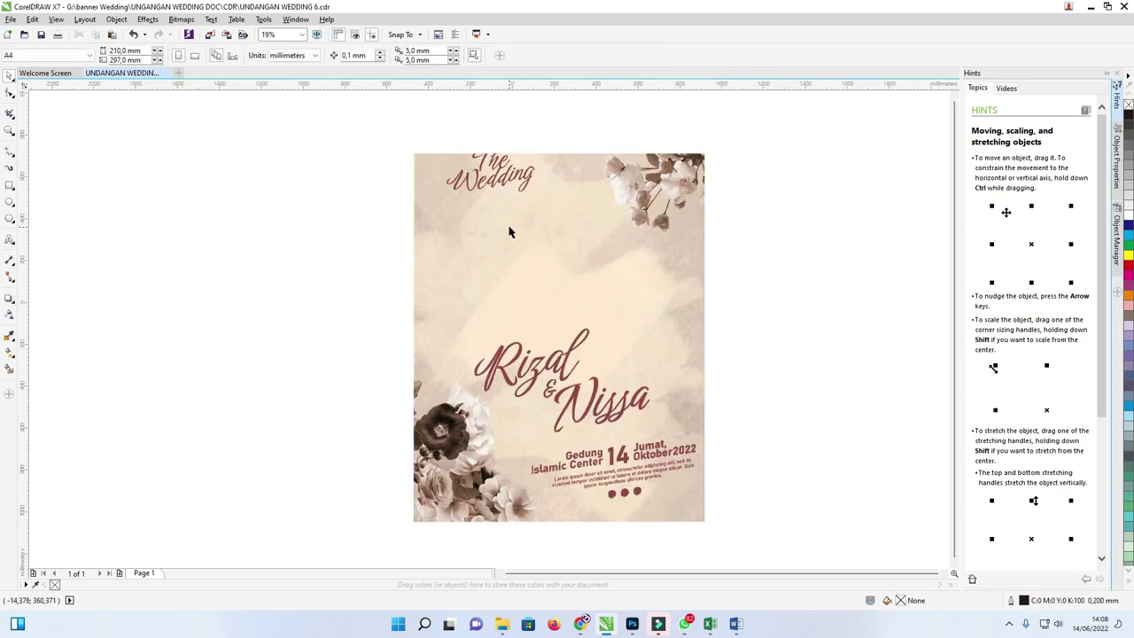
left_click(498, 210)
scroll(498, 211, "up", 1)
right_click(499, 210)
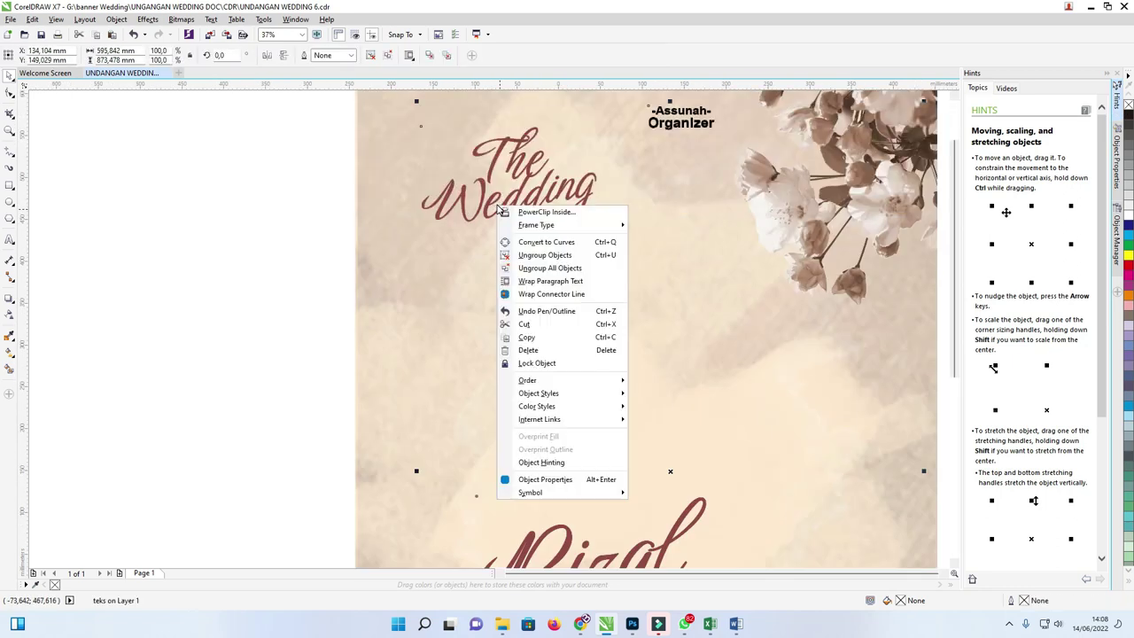
left_click(545, 257)
left_click(271, 242)
scroll(372, 314, "down", 2)
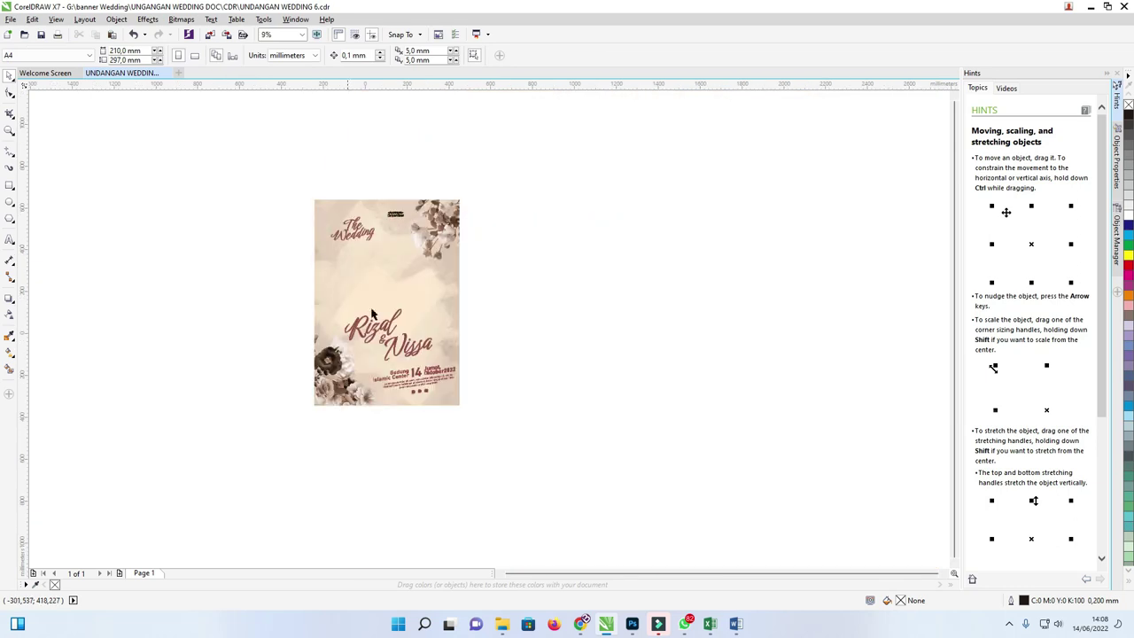
- Try moving the bride's name bitmap sideways, undo the move and inspect its lettering up close
left_click(407, 348)
scroll(407, 348, "up", 3)
left_click(408, 348)
left_click(406, 347)
left_click_drag(406, 340, 432, 341)
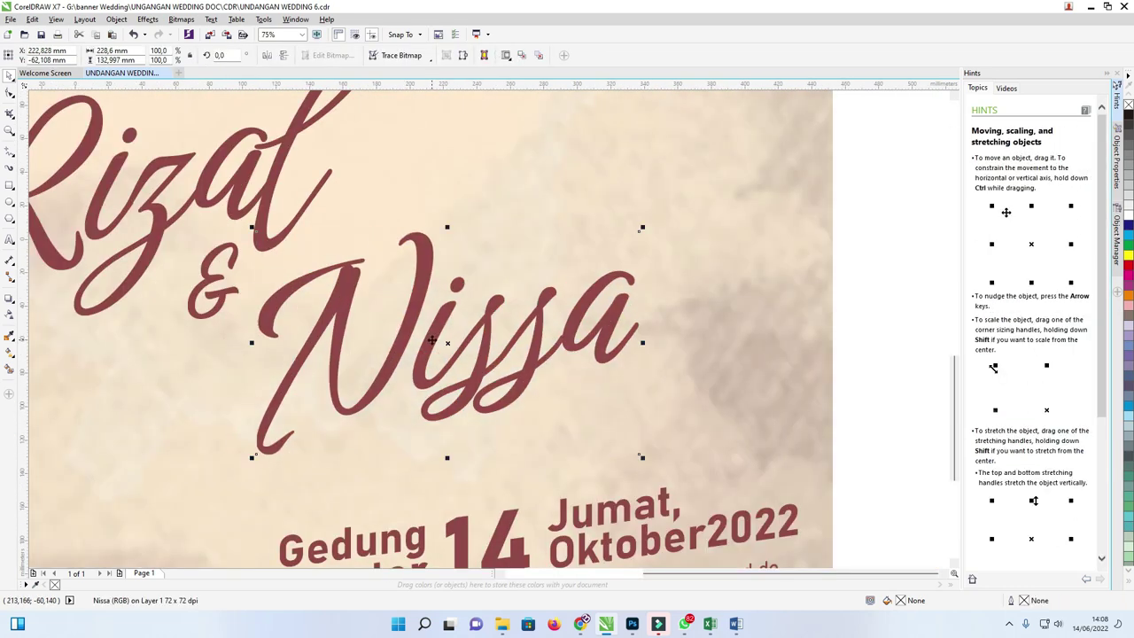
scroll(432, 334, "up", 2)
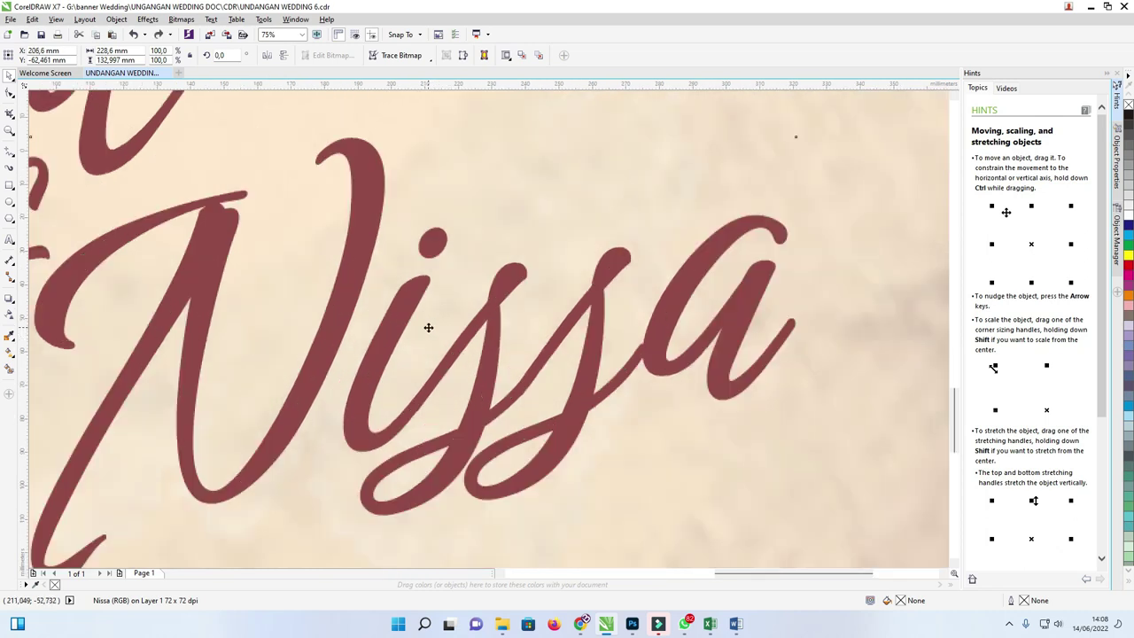
scroll(383, 266, "down", 2)
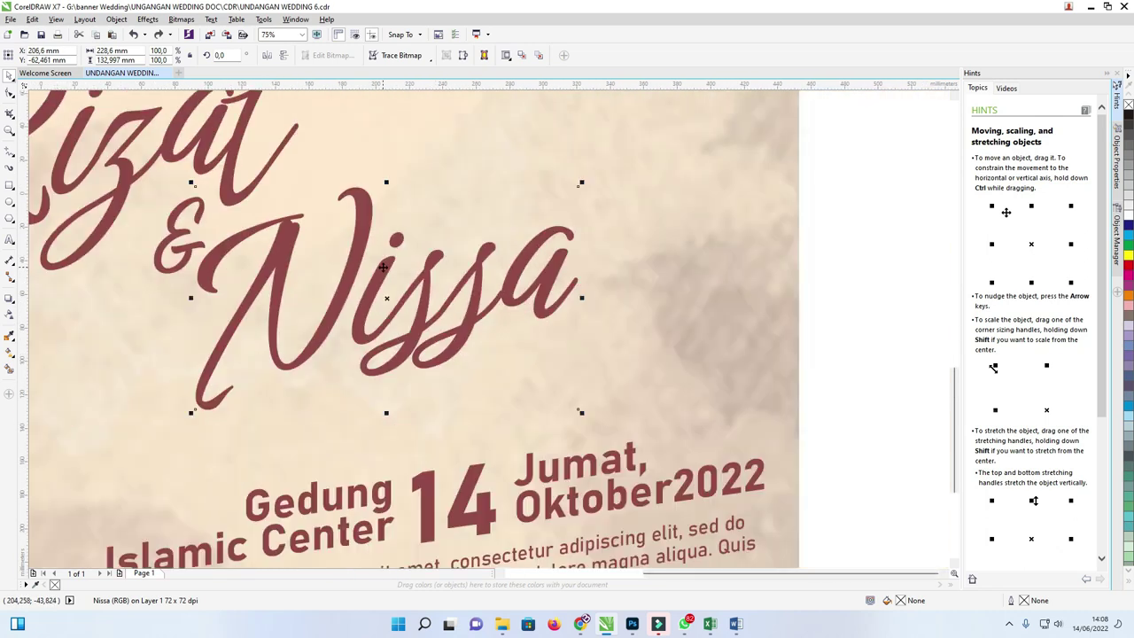
scroll(383, 267, "down", 2)
scroll(442, 266, "up", 1)
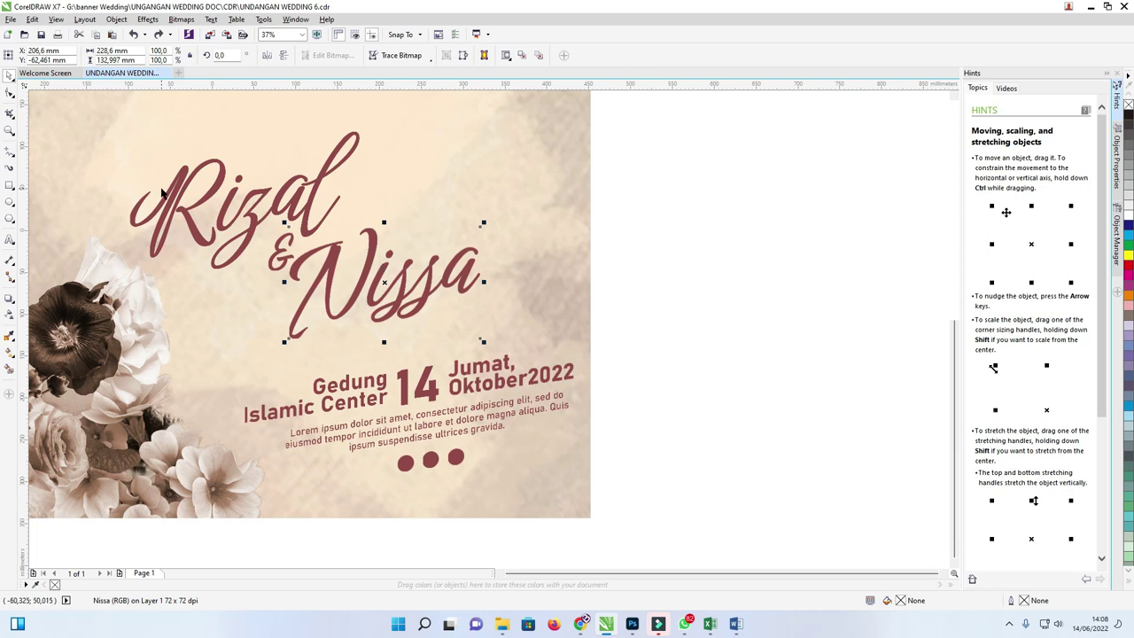
- Add the bride's name as artistic text beside the invitation, enlarge it to about 452 pt and move it against the page edge
left_click(10, 241)
left_click(662, 260)
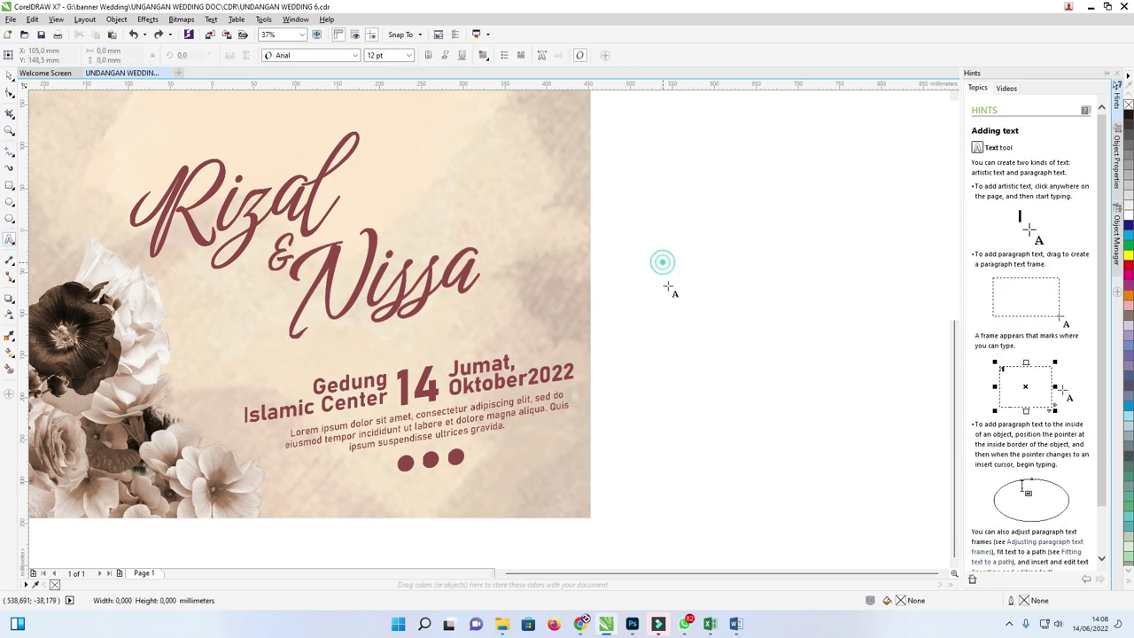
type("Nisa")
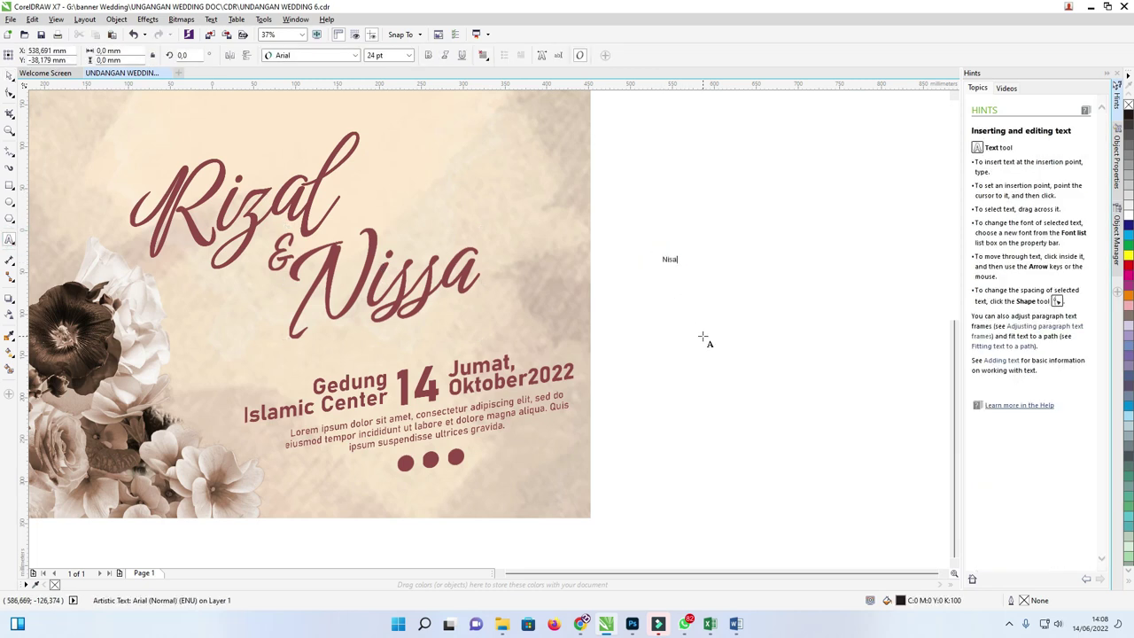
key("ctrl+space")
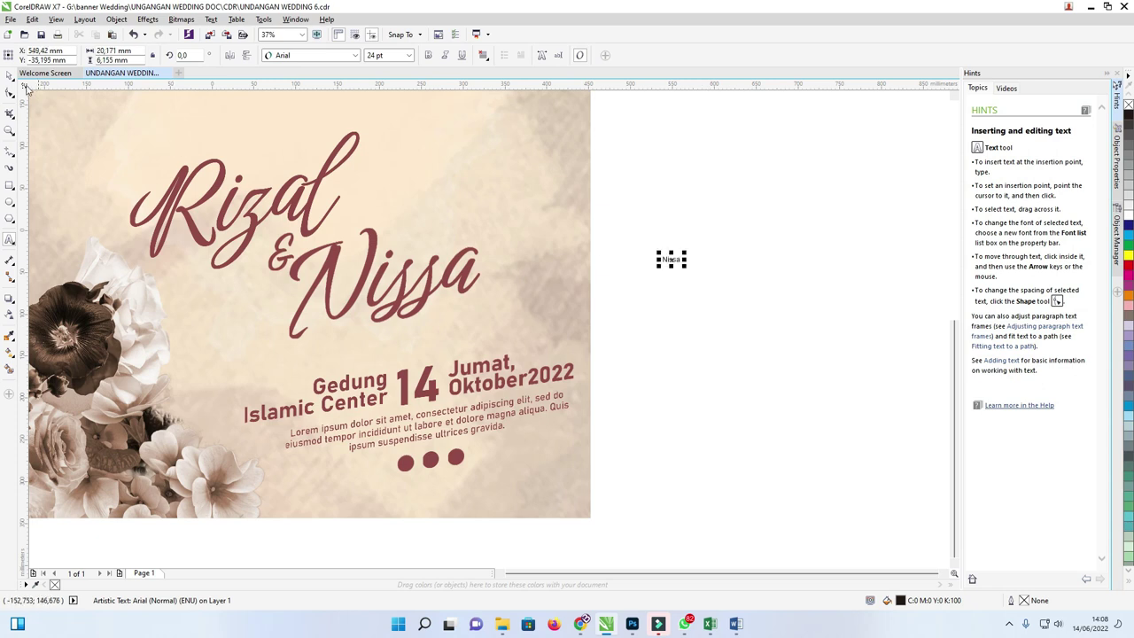
left_click_drag(682, 266, 948, 357)
left_click_drag(720, 289, 608, 224)
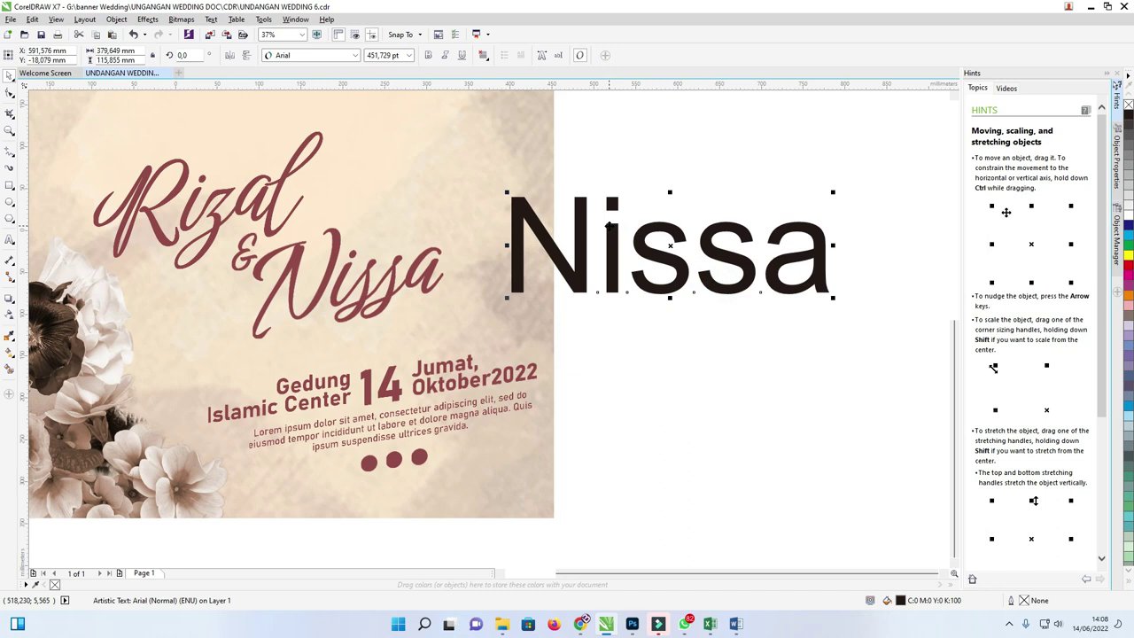
- Try the Dancing Script SemiBold, Satisfy and Rouge Script fonts on the new name text
left_click(321, 57)
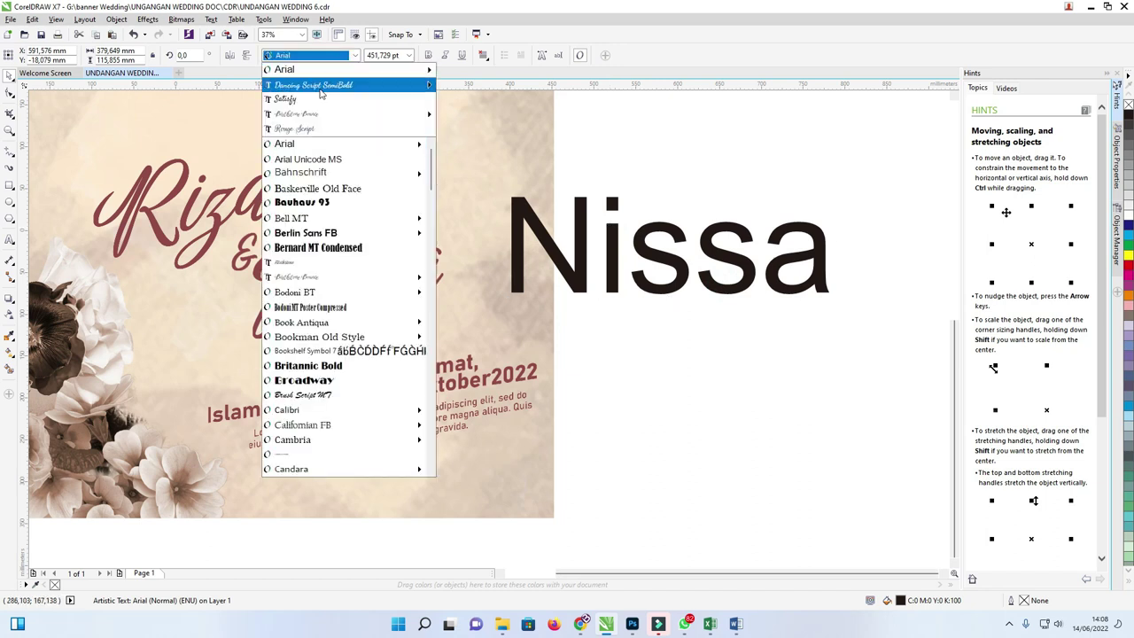
left_click(318, 86)
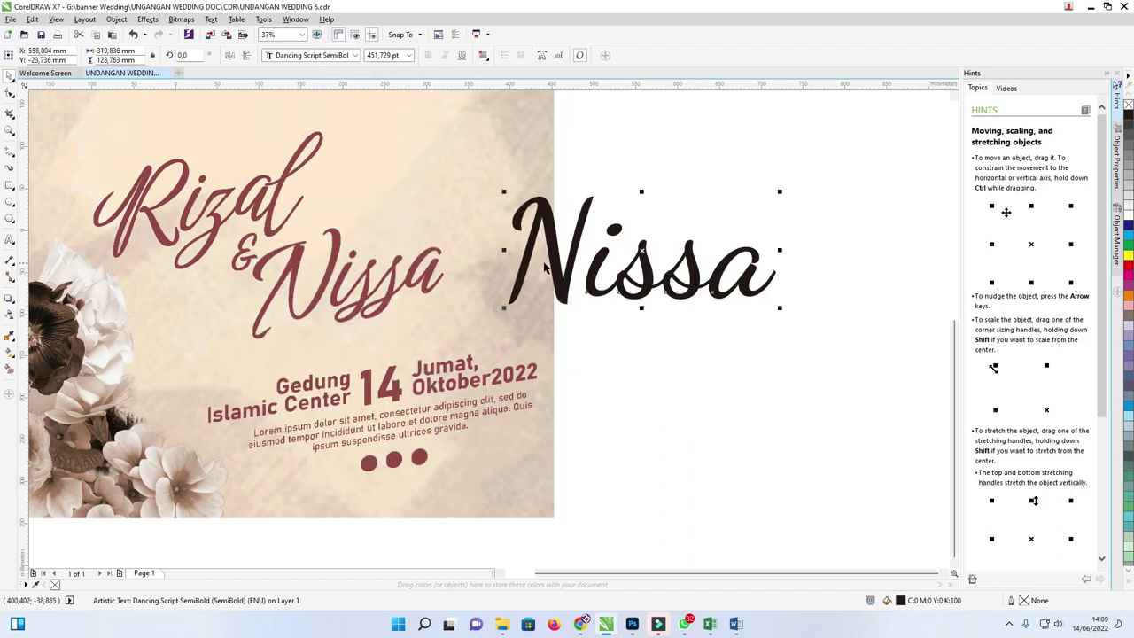
left_click(333, 60)
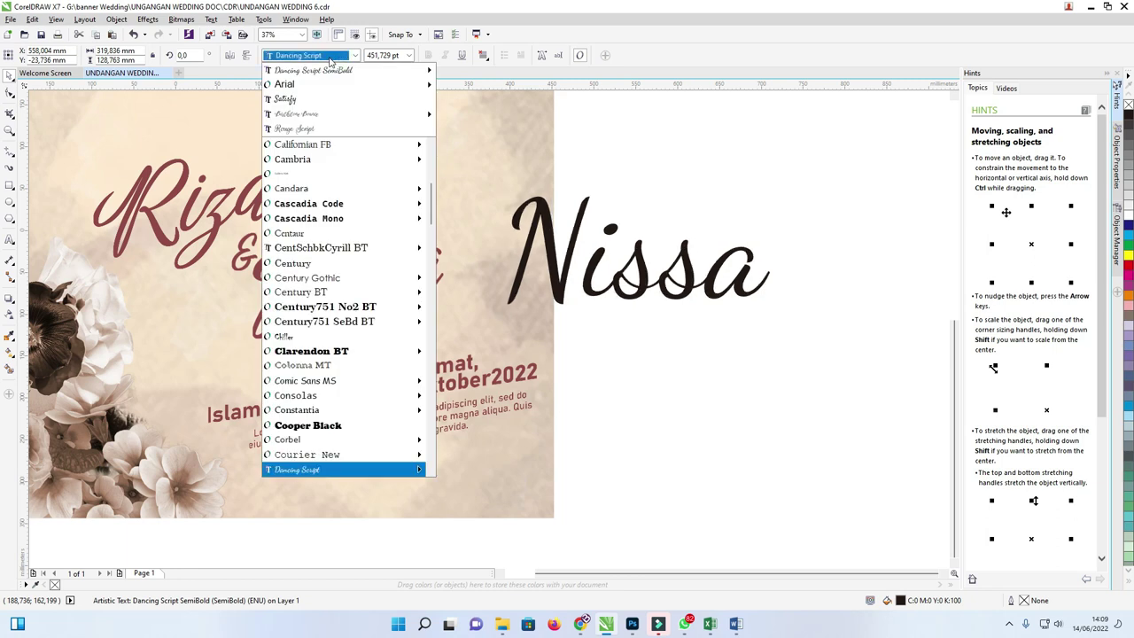
left_click(328, 100)
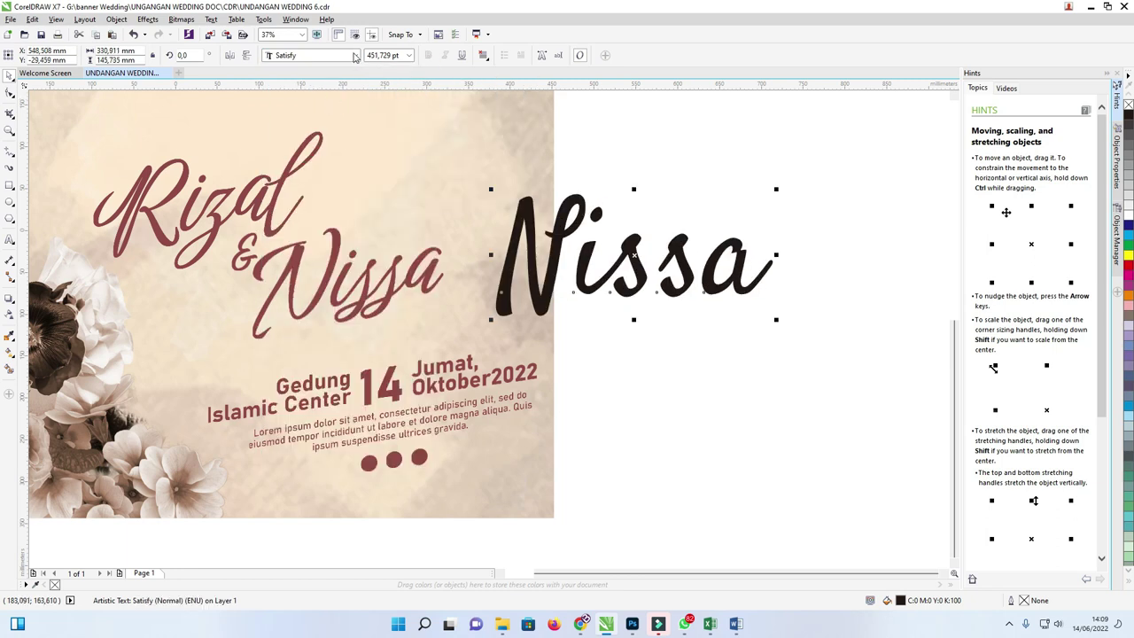
left_click(354, 57)
left_click(342, 127)
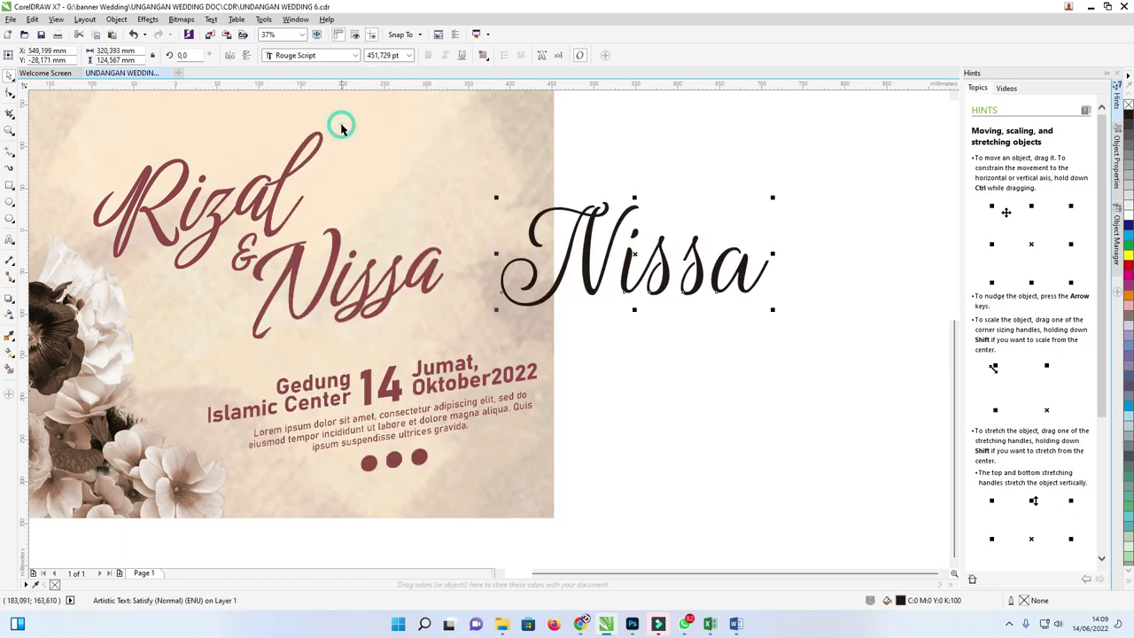
- Set the new name text's font to Birthstone Bounce and fill it with the invitation's maroon, R146 G74 B74
left_click(355, 56)
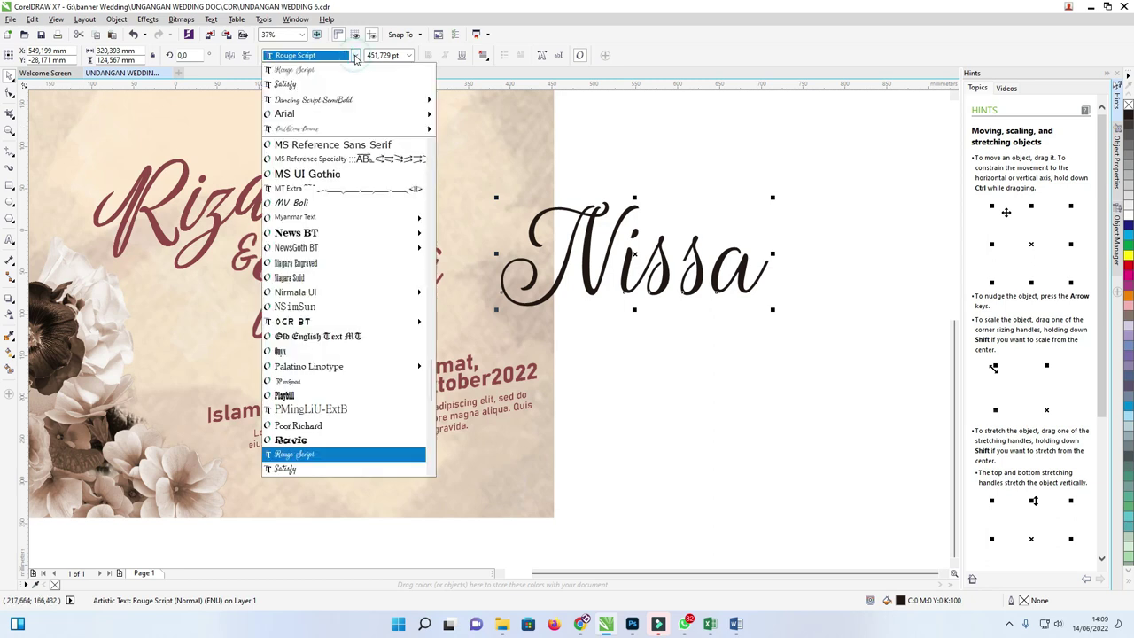
left_click(327, 133)
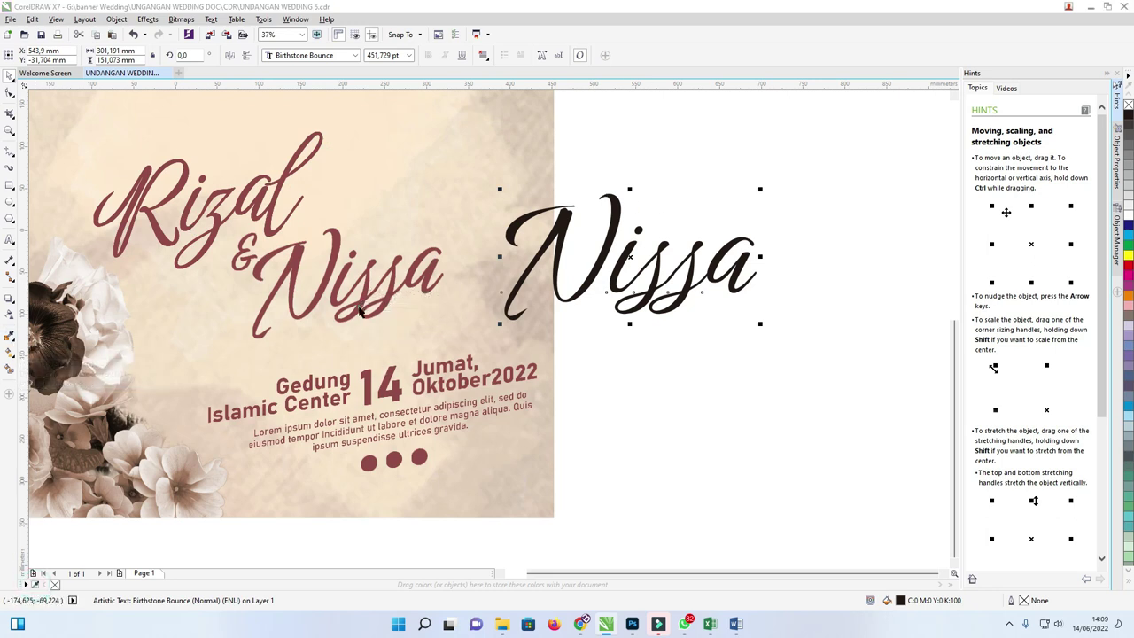
left_click(64, 586)
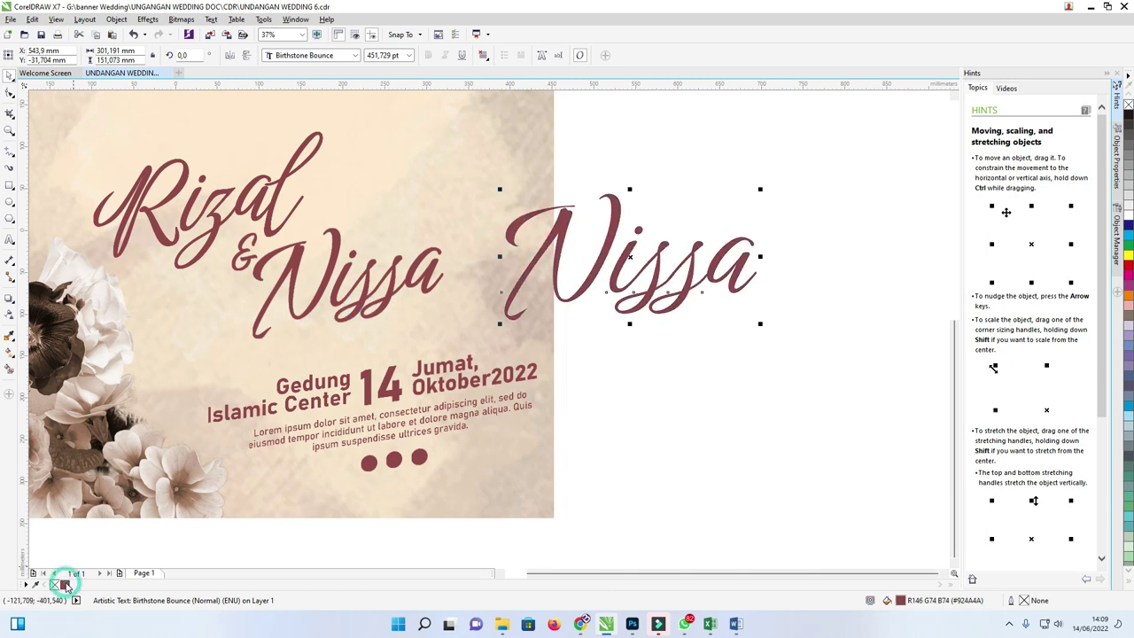
- Move the maroon bride's name text off the page edge into the empty area beside the invitation and deselect it
scroll(358, 218, "down", 2)
scroll(527, 203, "up", 2)
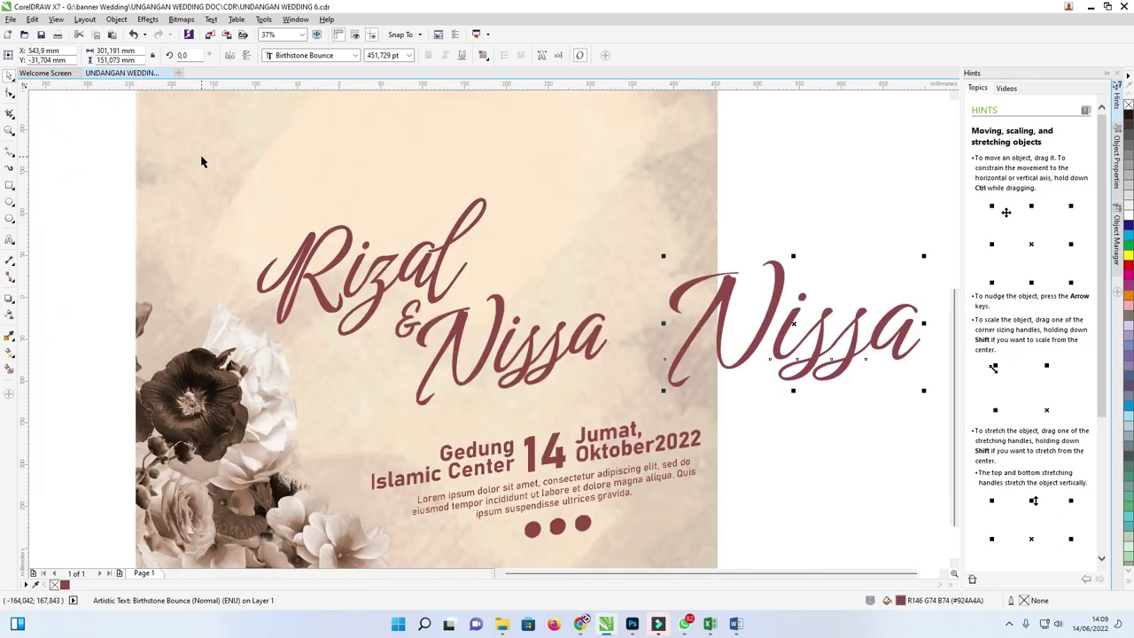
scroll(526, 203, "down", 2)
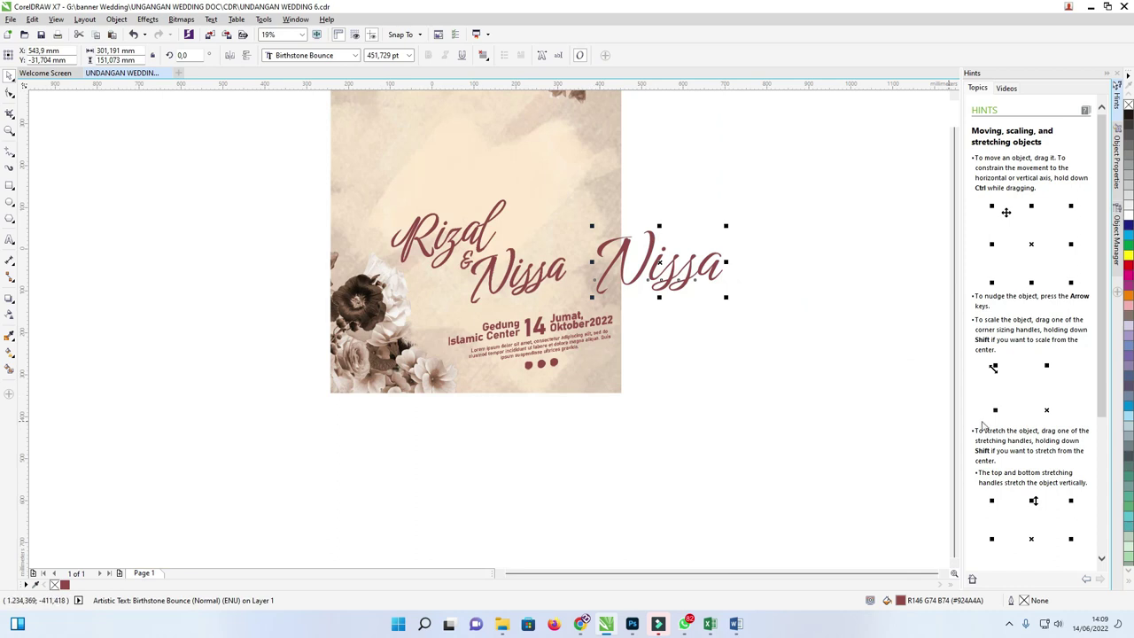
scroll(957, 415, "up", 3)
scroll(961, 363, "down", 1)
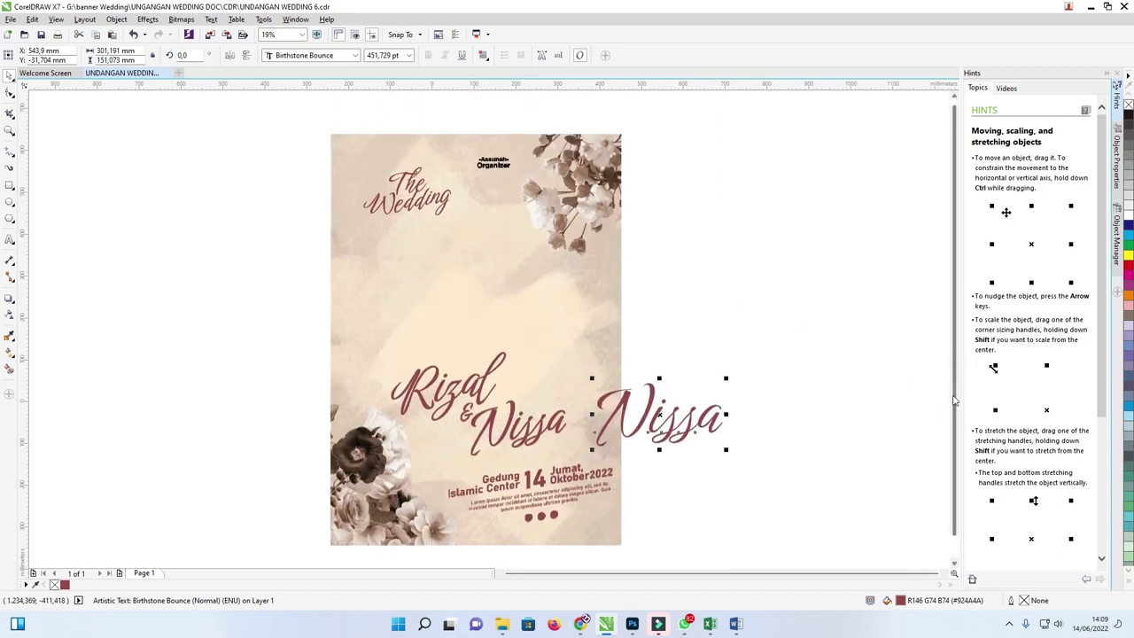
left_click_drag(646, 407, 705, 306)
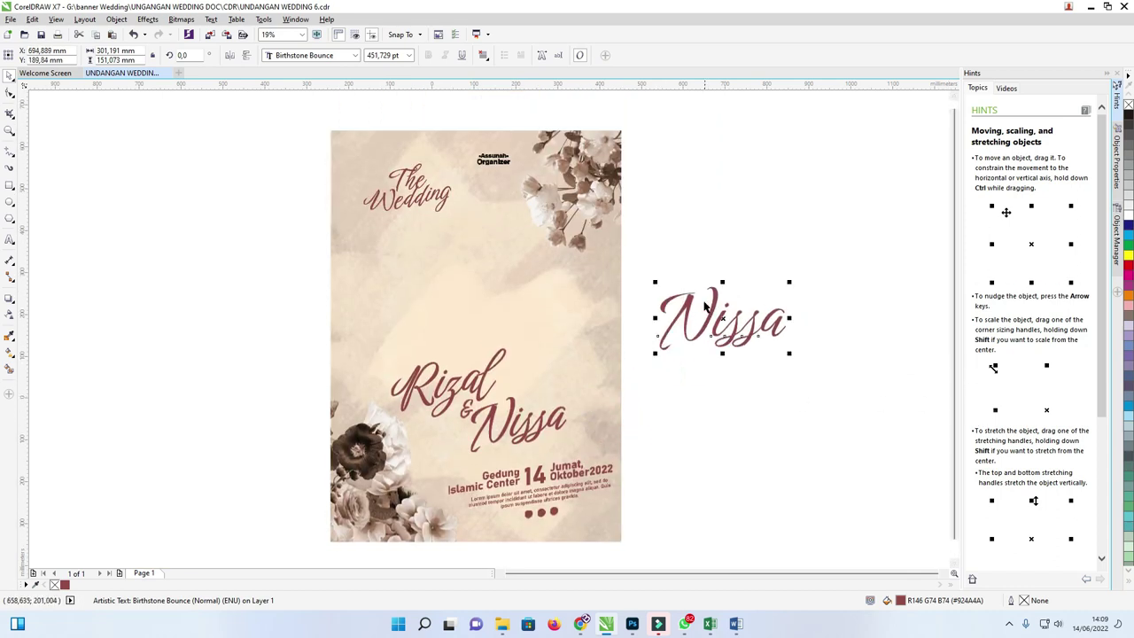
left_click(703, 252)
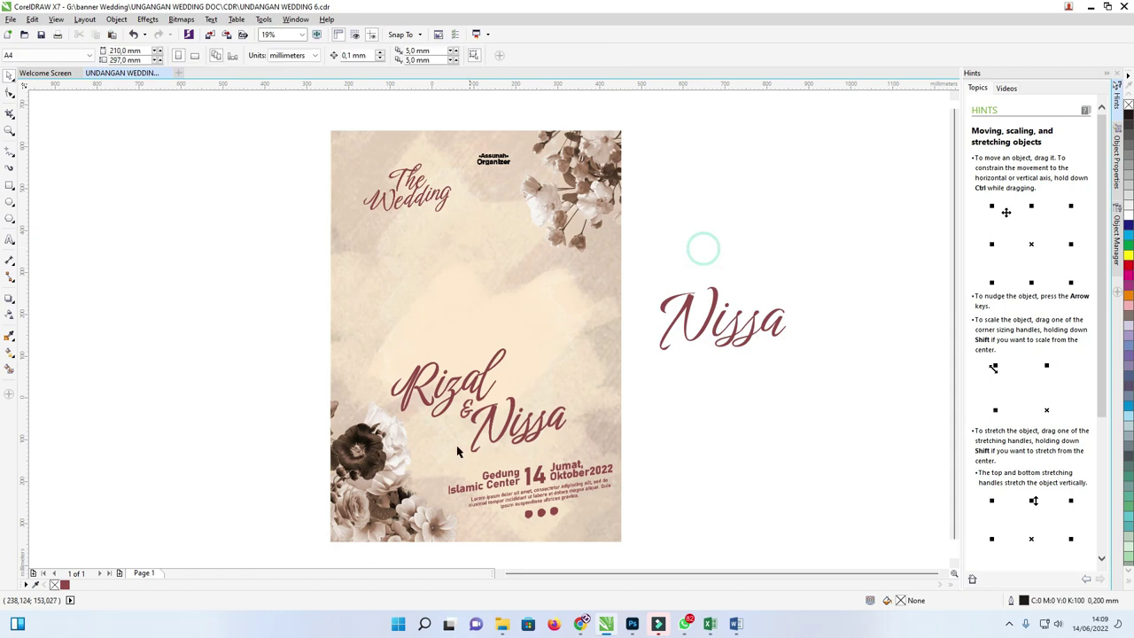
- Bring the couple's photo from the file explorer window into the invitation drawing
left_click(501, 627)
left_click(12, 61)
left_click_drag(1094, 119, 573, 379)
key("alt+Tab")
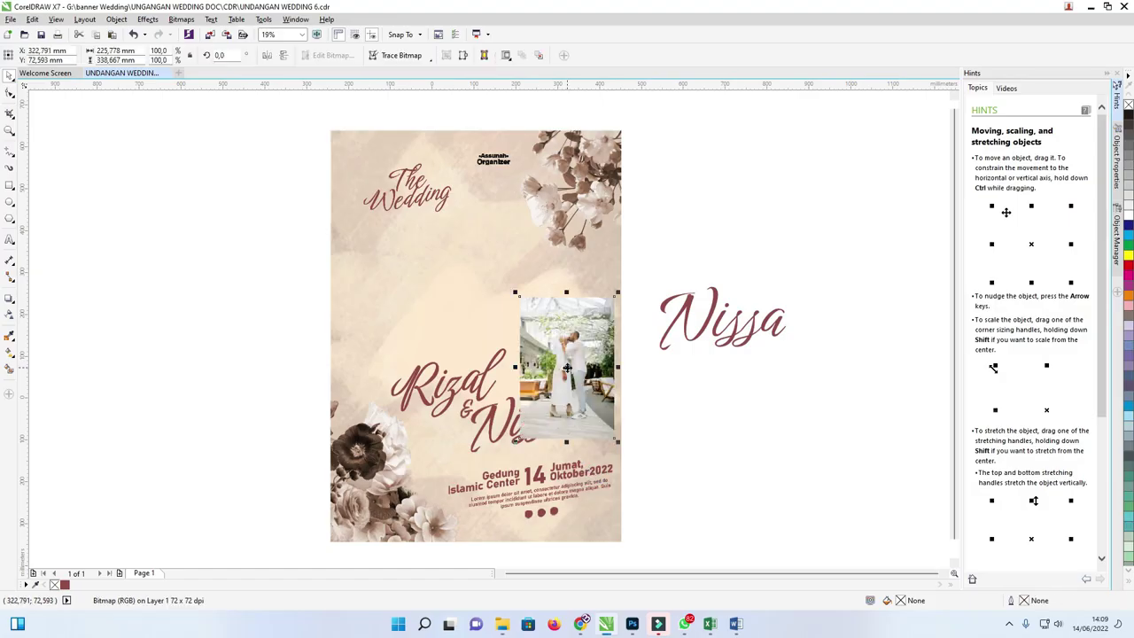
- Enlarge the couple's photo to about 304%, align it over the invitation and send it behind the artwork
left_click_drag(617, 294, 741, 190)
scroll(741, 190, "down", 2)
left_click_drag(676, 244, 588, 237)
left_click_drag(636, 309, 654, 360)
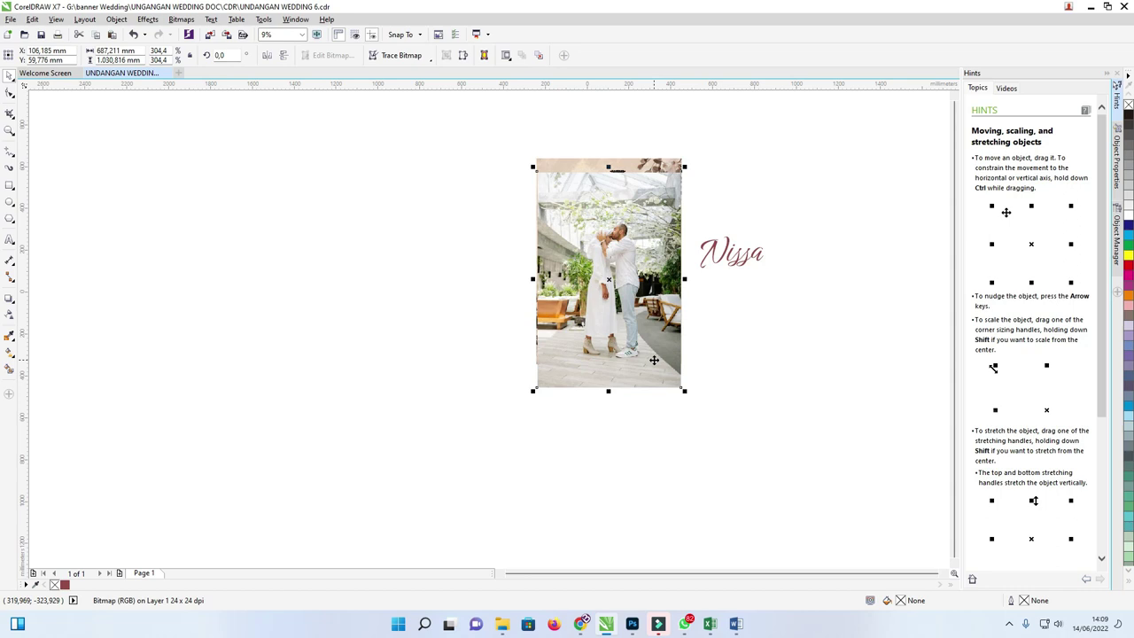
left_click(654, 360)
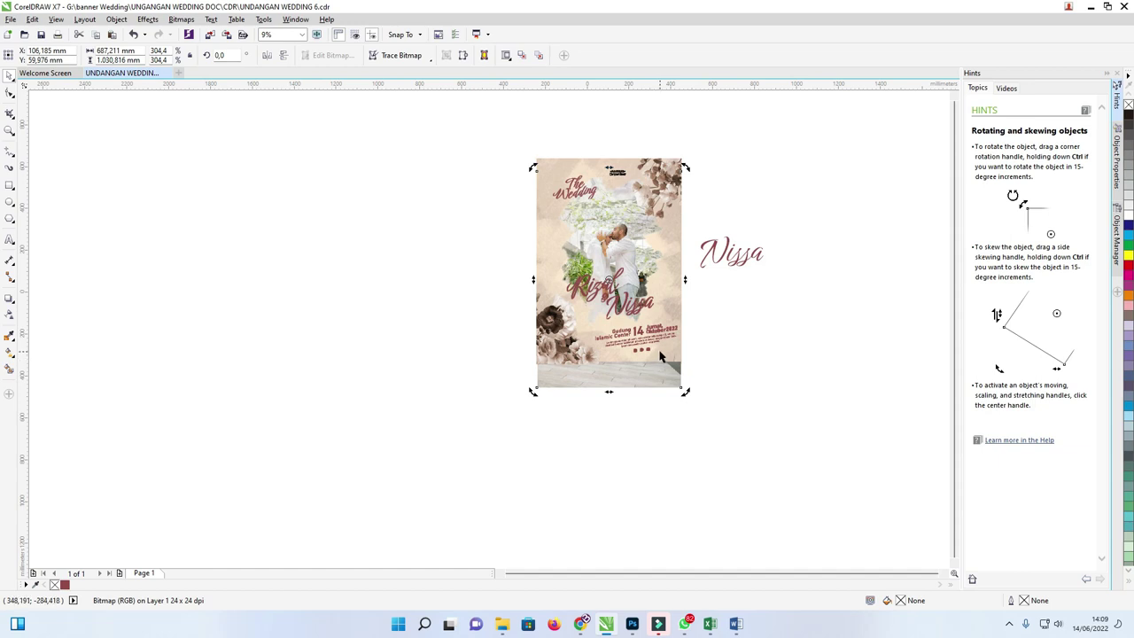
- Try moving the invitation's background bitmap sideways over the photo and undo the move
left_click(581, 273)
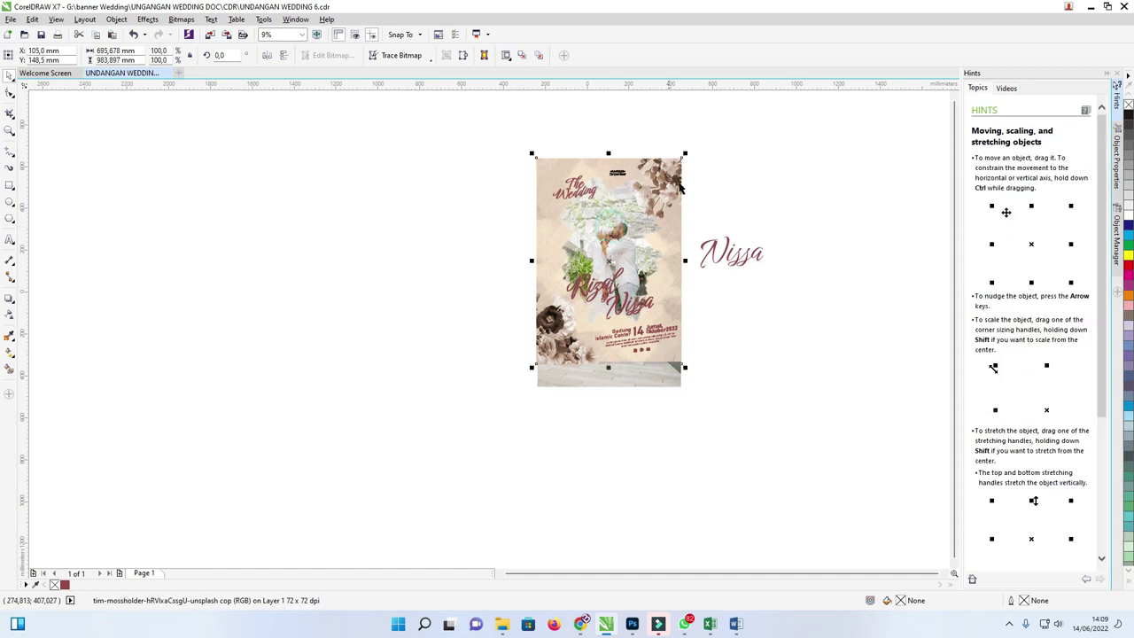
left_click_drag(608, 253, 570, 252)
key("ctrl+z")
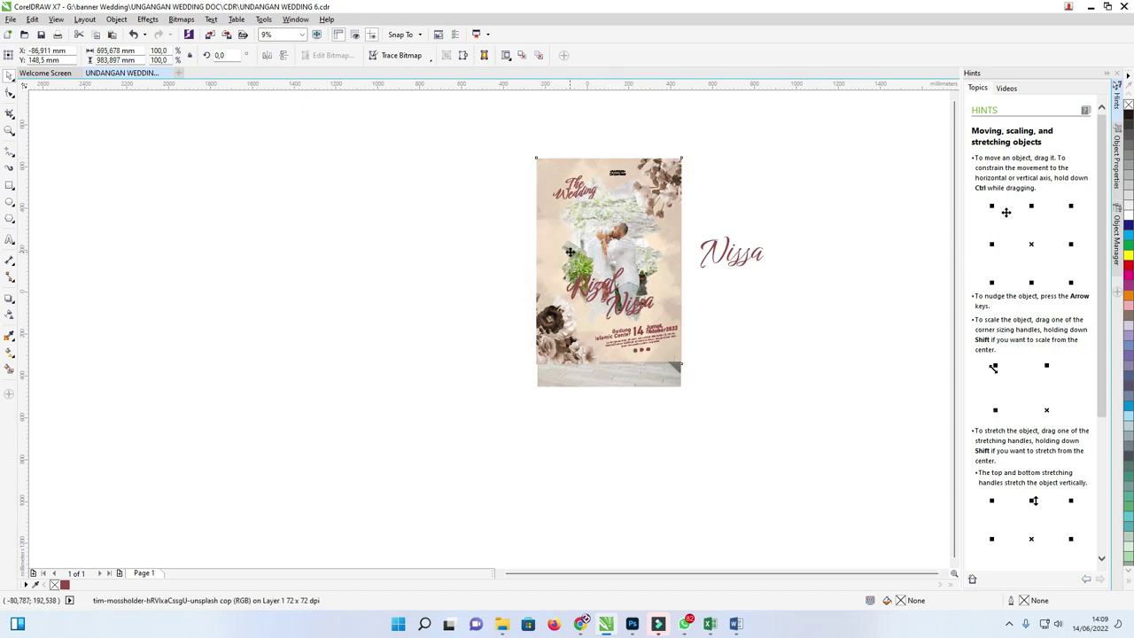
- Enlarge the photo behind the invitation to about 406%, roughly 916 by 1374 mm, and reposition it so the couple fills the opening
left_click(727, 199)
left_click(663, 383)
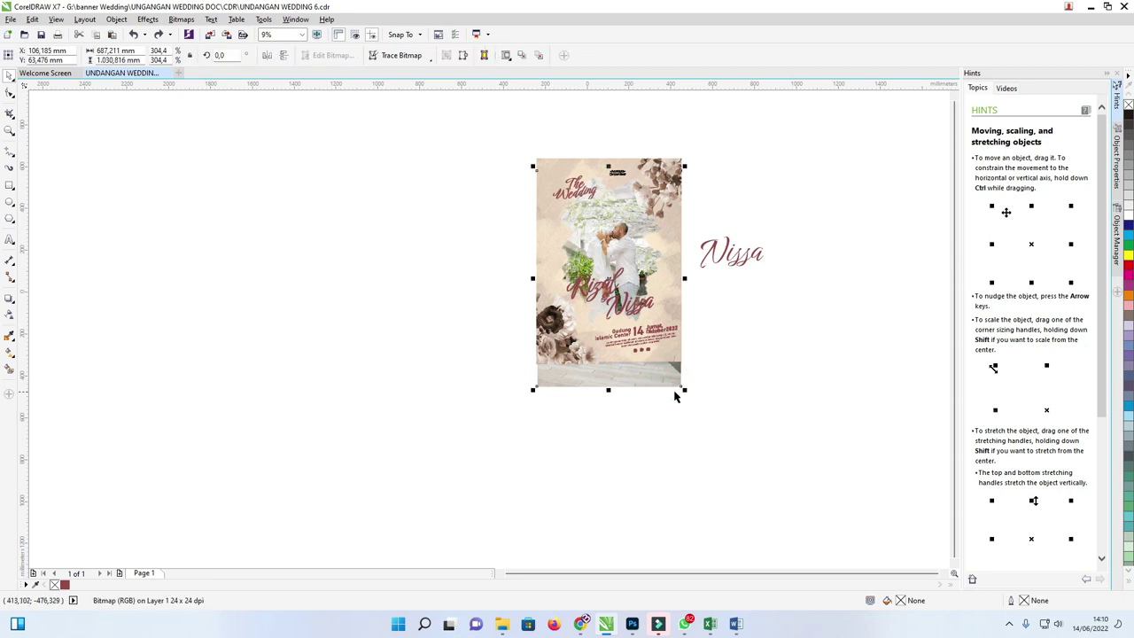
left_click_drag(684, 389, 690, 416)
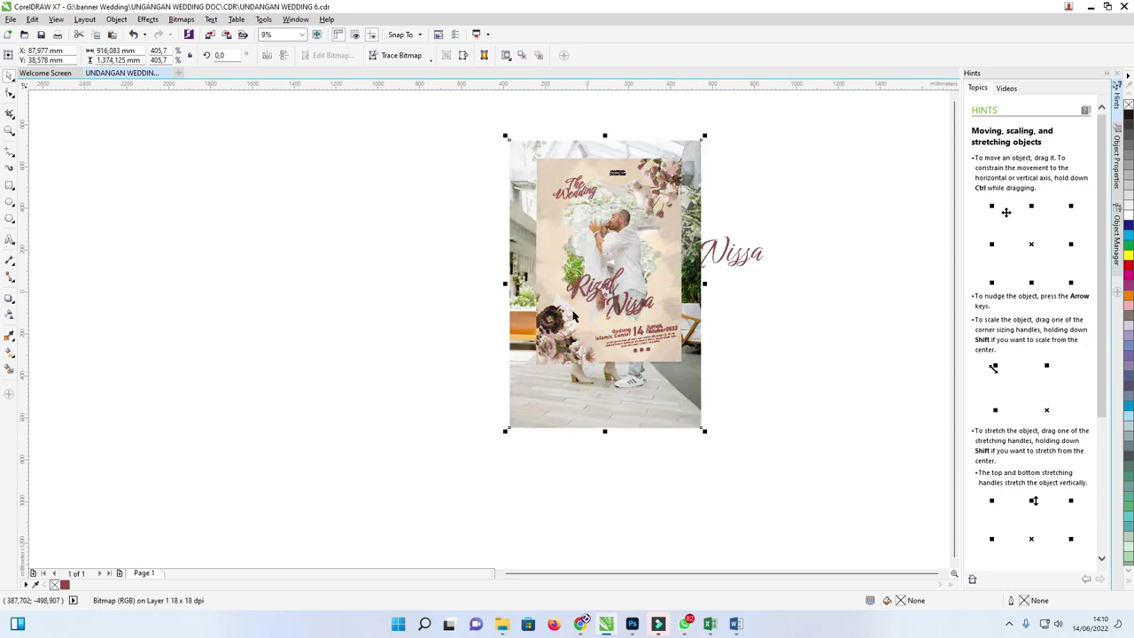
- Reshape the photo's corner nodes with the Shape tool to trim its overhanging edges to within the invitation
left_click(10, 94)
left_click_drag(467, 126, 705, 164)
left_click_drag(690, 232, 747, 445)
left_click_drag(705, 162, 675, 161)
left_click_drag(500, 379, 534, 514)
left_click_drag(508, 427, 543, 362)
left_click(11, 92)
- Check the invitation with the trimmed photo and delete the spare bride's name text beside it
key("z")
left_click_drag(470, 134, 724, 420)
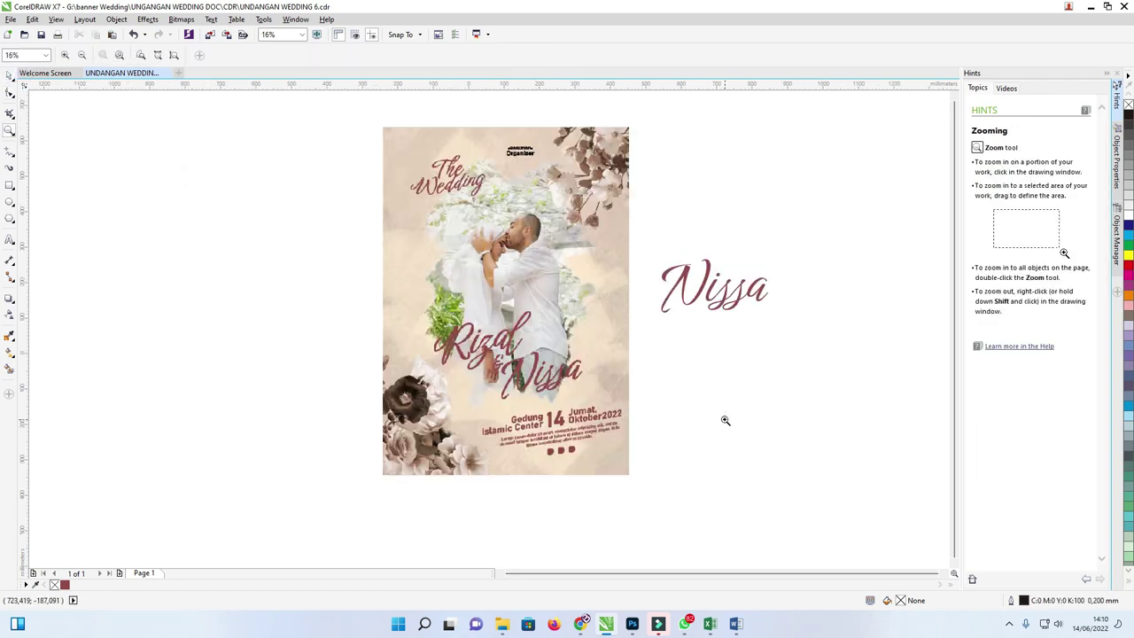
key("F5")
scroll(732, 413, "up", 1)
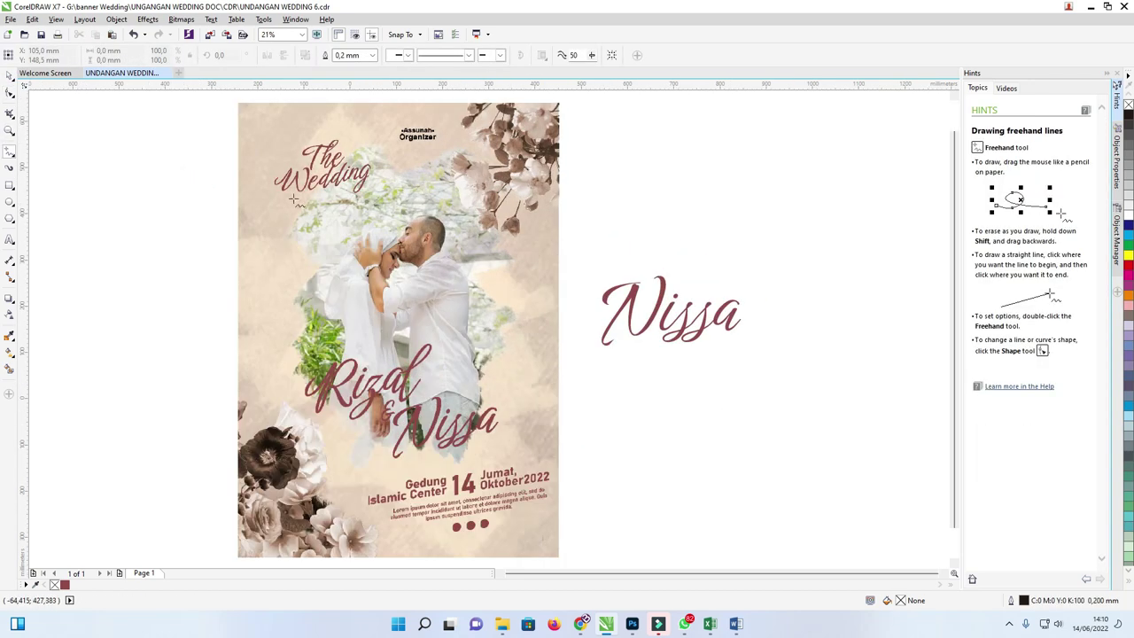
key("F3")
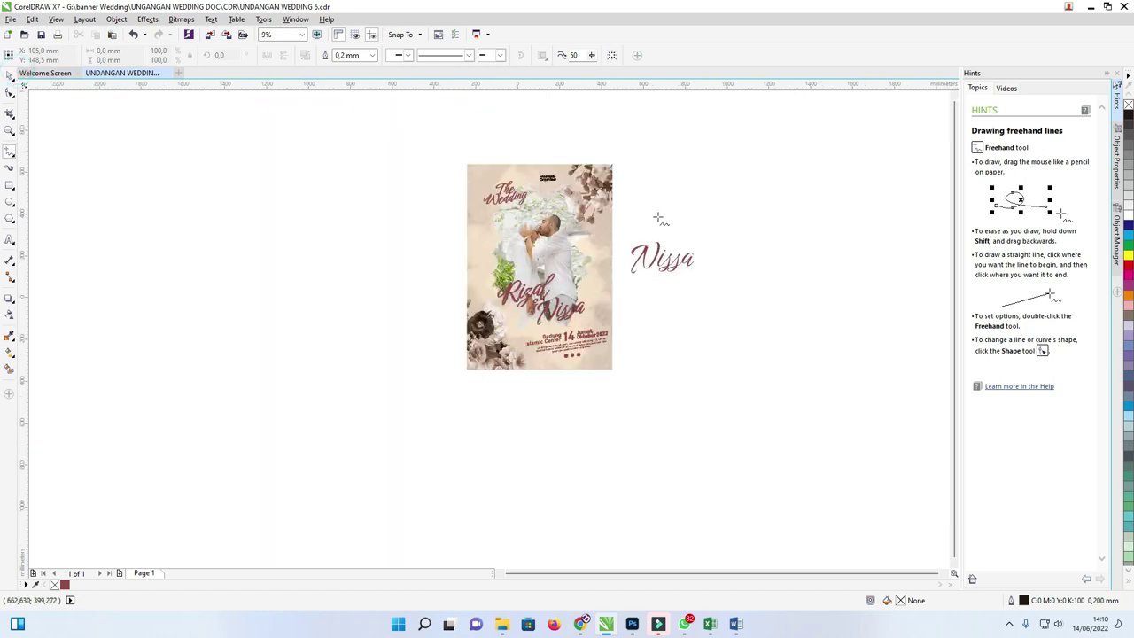
left_click(10, 75)
left_click(671, 260)
key("Delete")
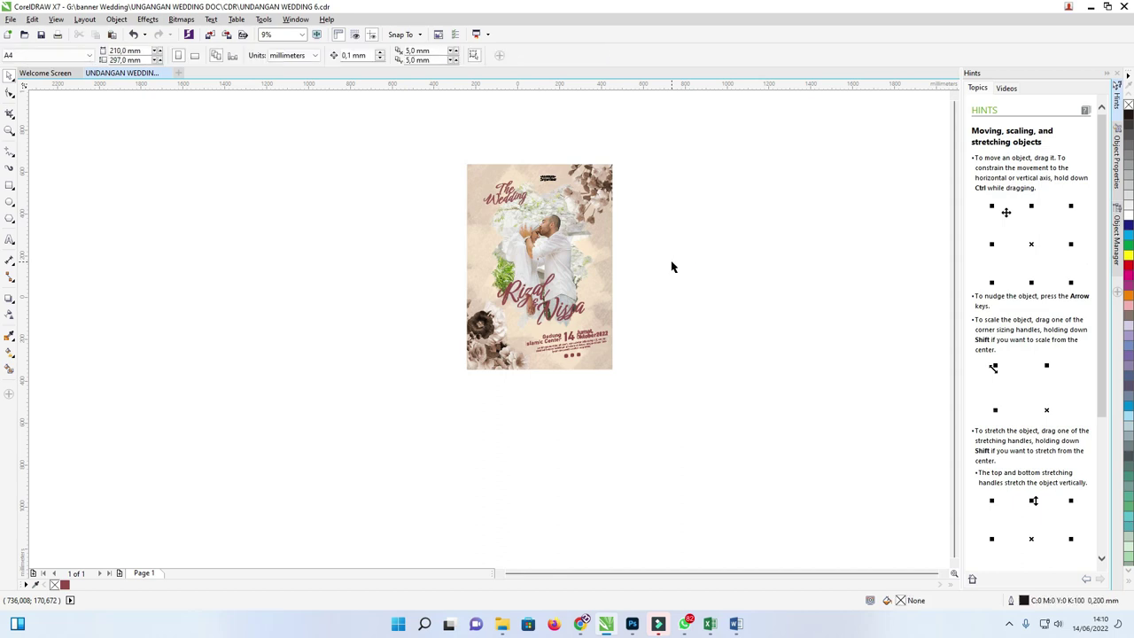